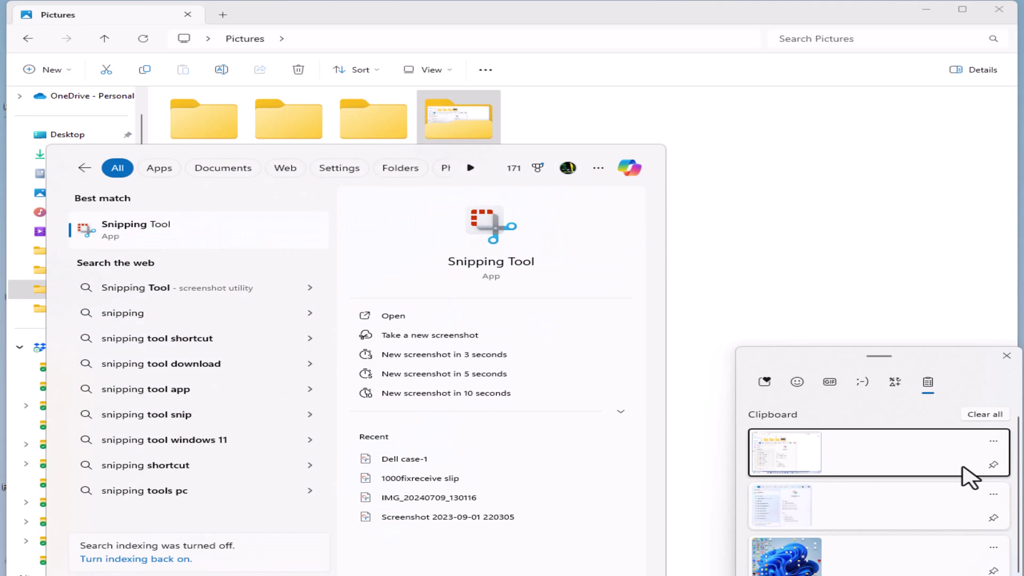
Step: Close clipboard history, open the Screenshots folder, and launch Snipping Tool via a 'snip' search
left_click(186, 193)
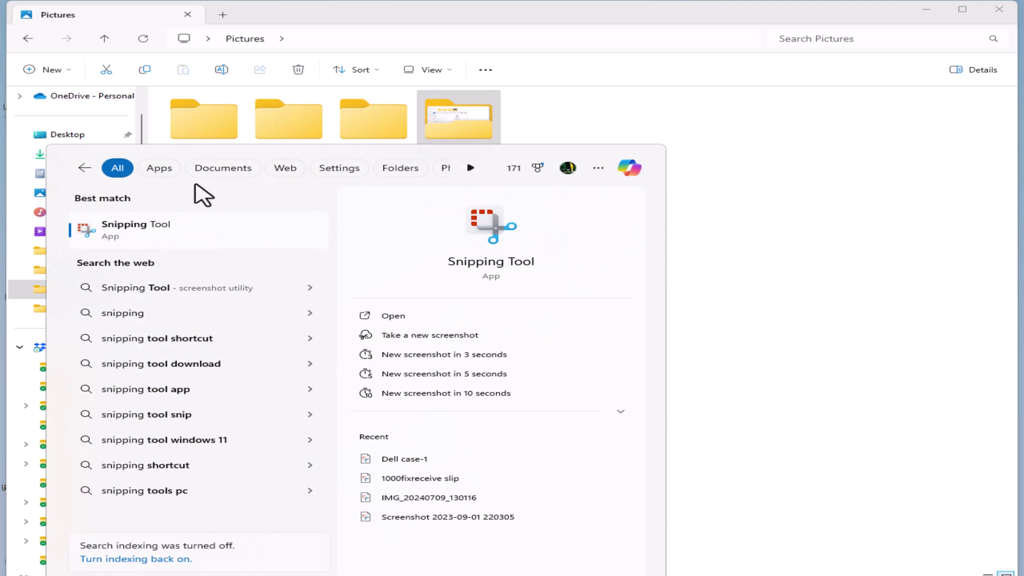
double_click(456, 120)
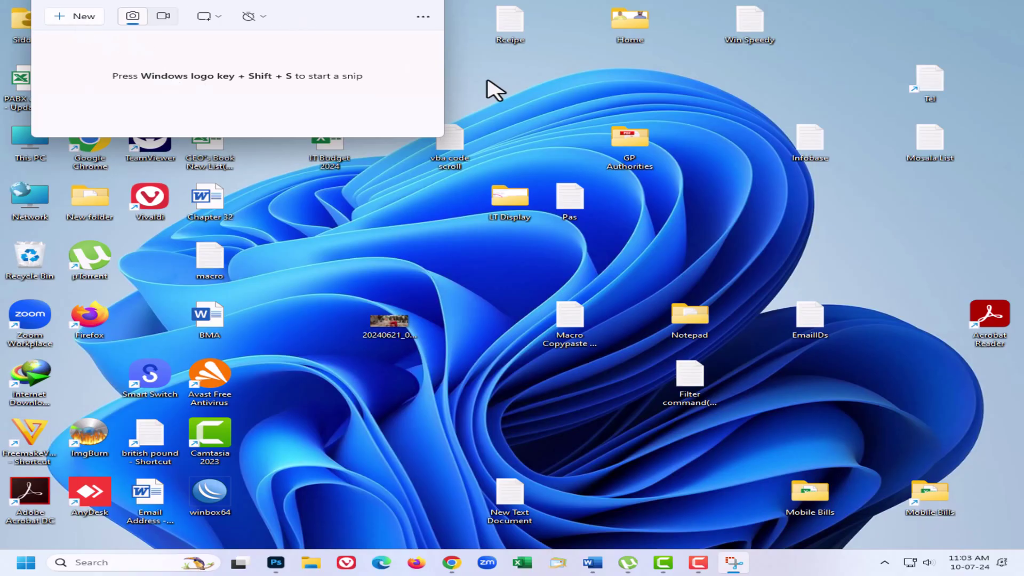
left_click(114, 562)
type("snipp")
left_click(488, 251)
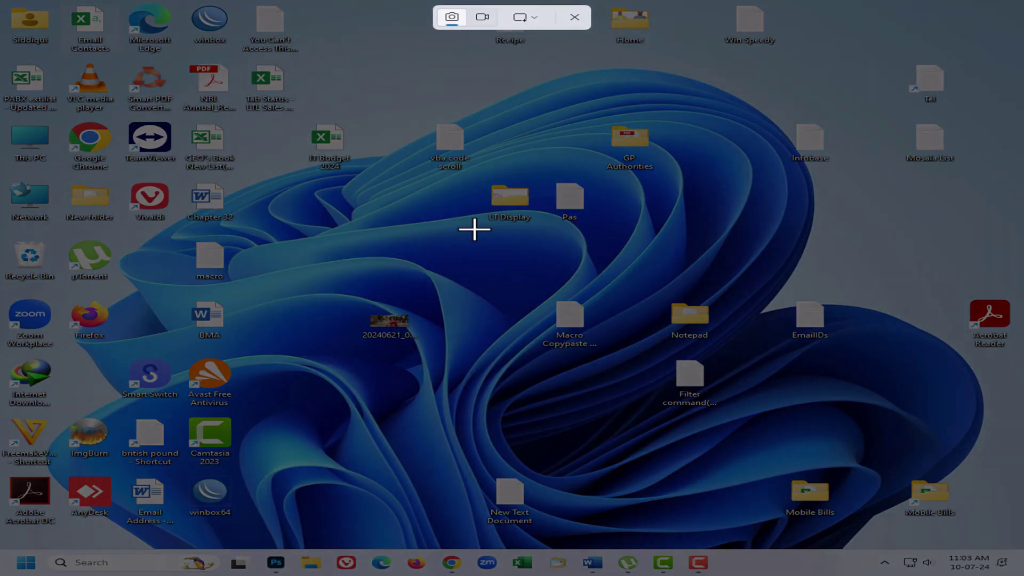
Step: Search 'snipping' again and bring up the Snipping Tool result's extra options
left_click(115, 562)
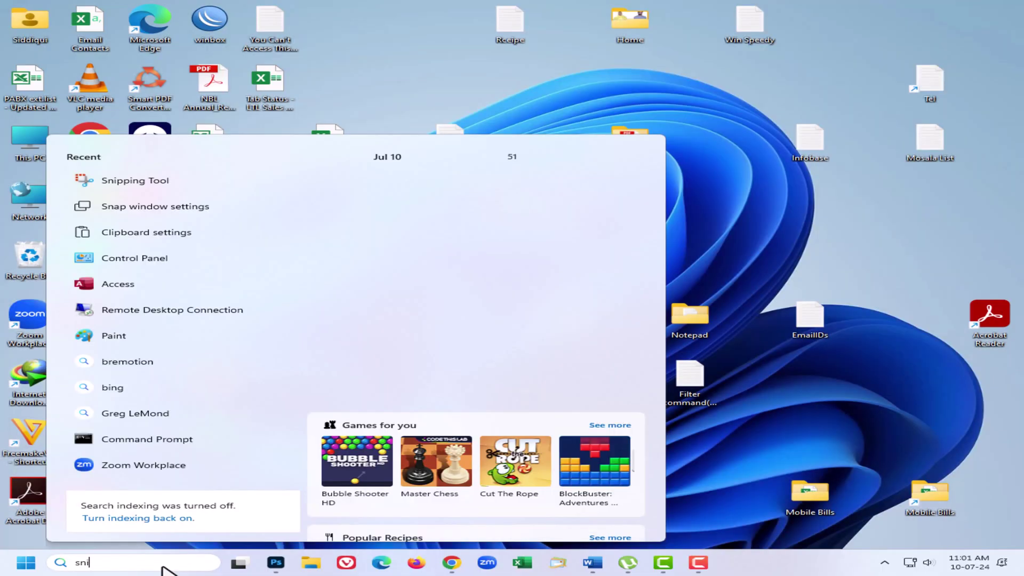
type("snipping")
right_click(140, 214)
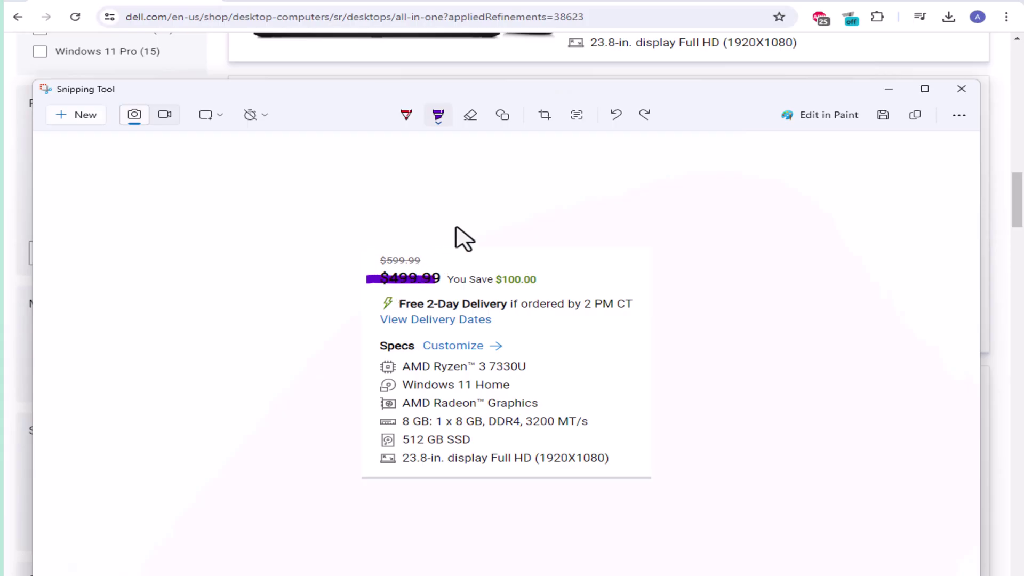
Step: Highlight 'Save $100.00' in pink with the highlighter
left_click(438, 115)
left_click(456, 171)
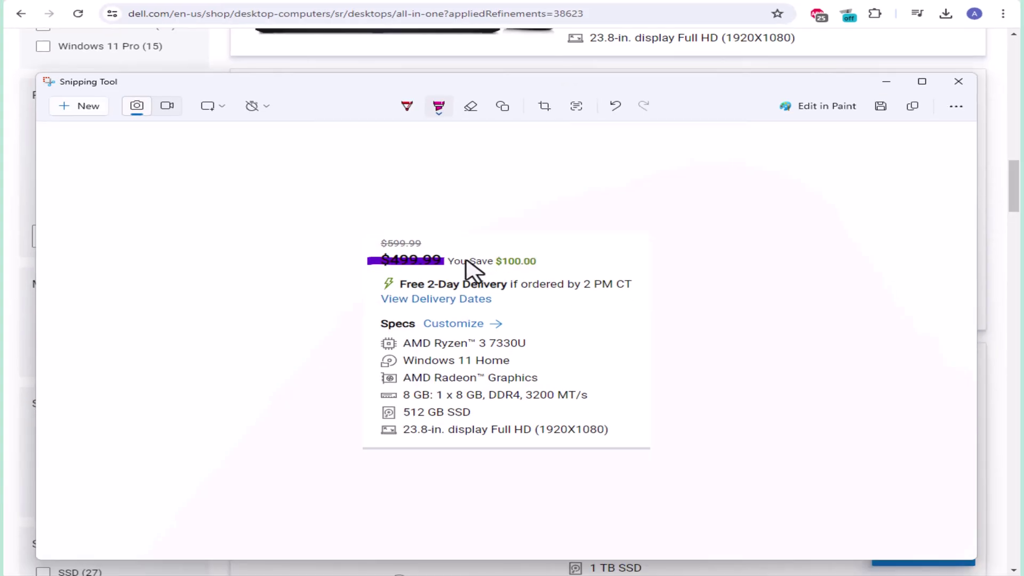
left_click_drag(466, 279, 536, 279)
Step: Draw an orange arrow pointing at 'AMD Ryzen 3 7330U'
left_click(502, 114)
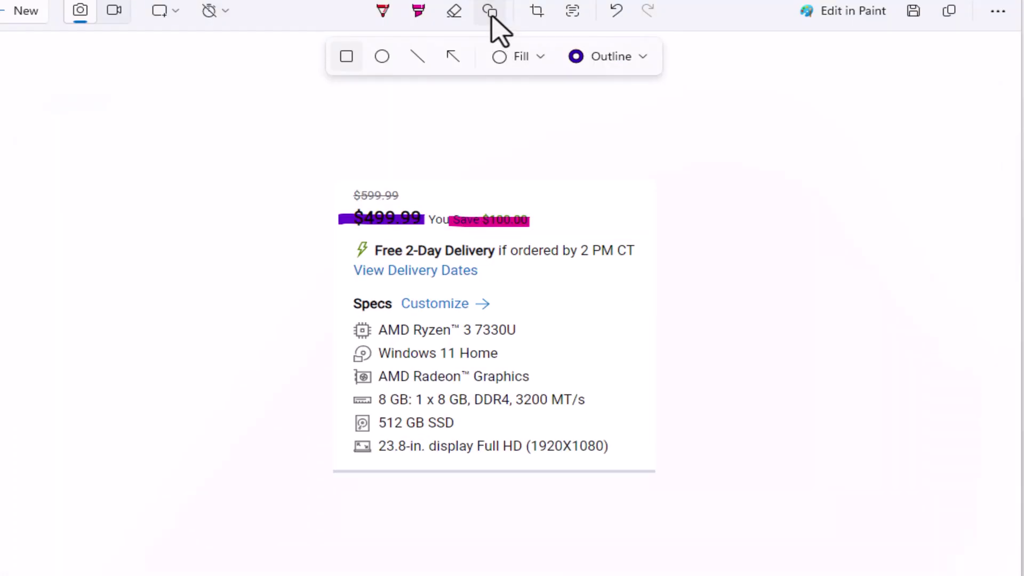
left_click(452, 57)
left_click_drag(644, 333, 530, 331)
left_click(610, 56)
left_click(587, 165)
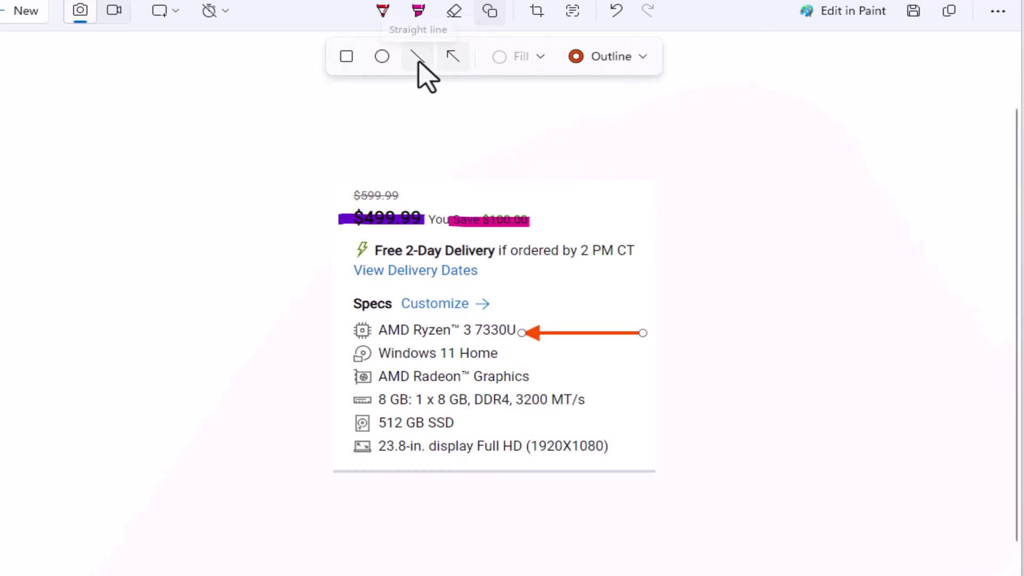
Step: Underline 'View Delivery Dates' with a green straight line
left_click(418, 57)
left_click_drag(354, 279, 480, 280)
left_click(611, 56)
left_click(541, 203)
Step: Box 'Specs' and 'Customize' with a peach rectangle, outline thickness 13
left_click(346, 57)
left_click_drag(337, 317, 533, 286)
left_click(618, 57)
left_click(545, 284)
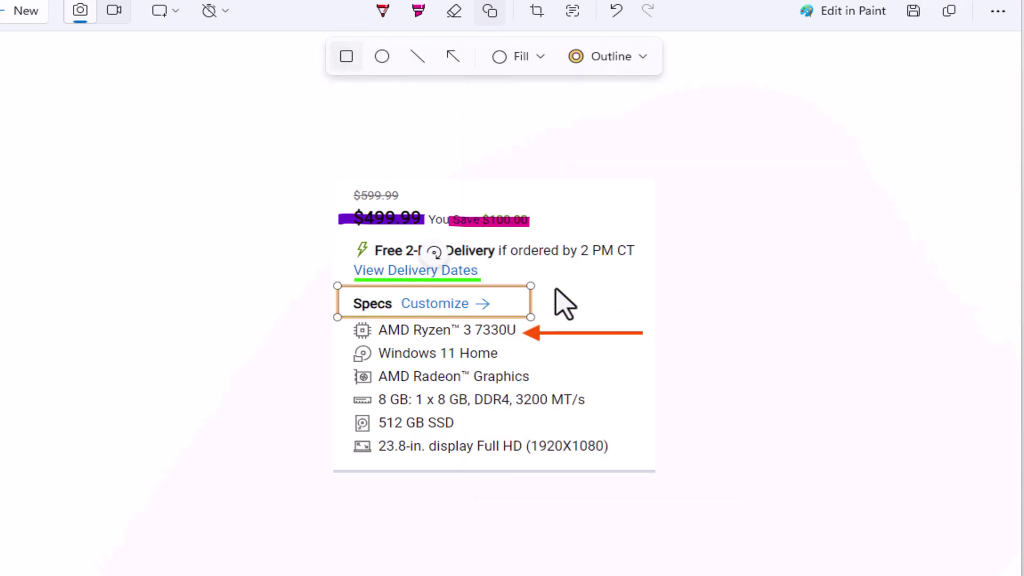
left_click(640, 67)
left_click_drag(580, 456, 606, 456)
Step: Circle the 8 GB and 512 GB SSD lines with a light grey ellipse
left_click(382, 57)
left_click_drag(344, 375, 521, 446)
left_click(638, 58)
left_click(629, 125)
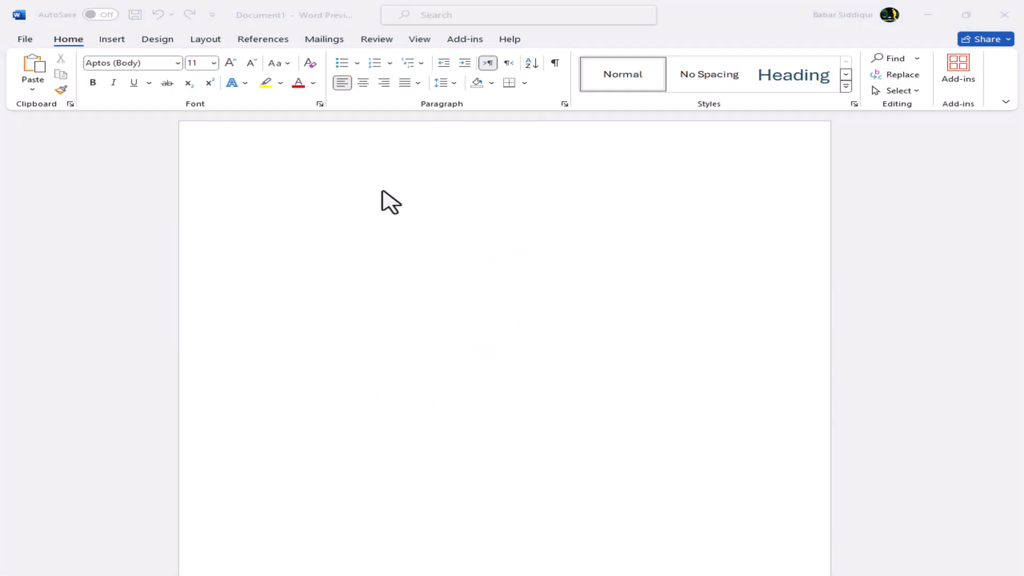
key("ctrl+v")
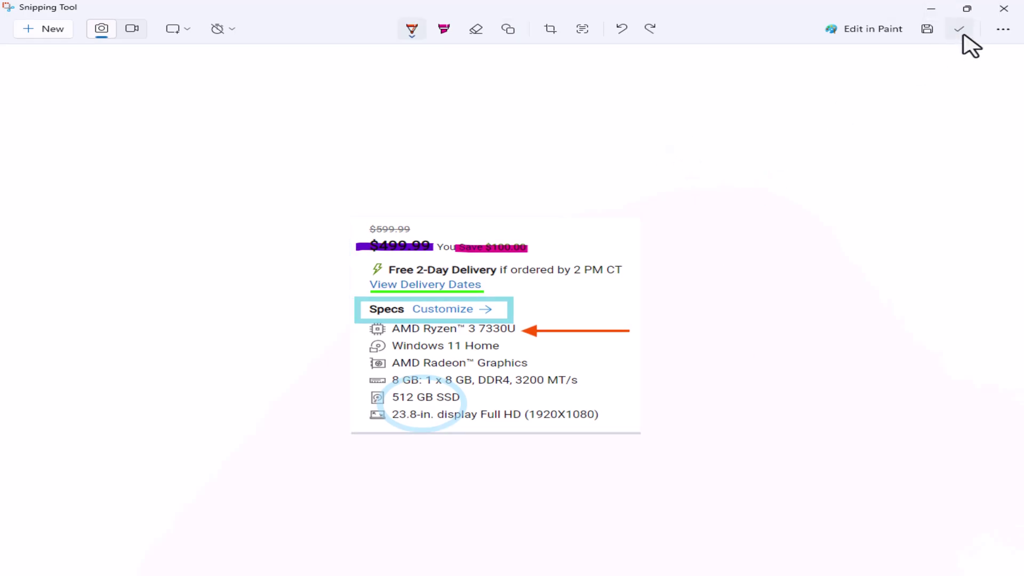
Step: Erase all mark-ups from the screenshot with the Eraser
left_click(507, 29)
left_click(475, 30)
left_click(474, 30)
left_click(517, 62)
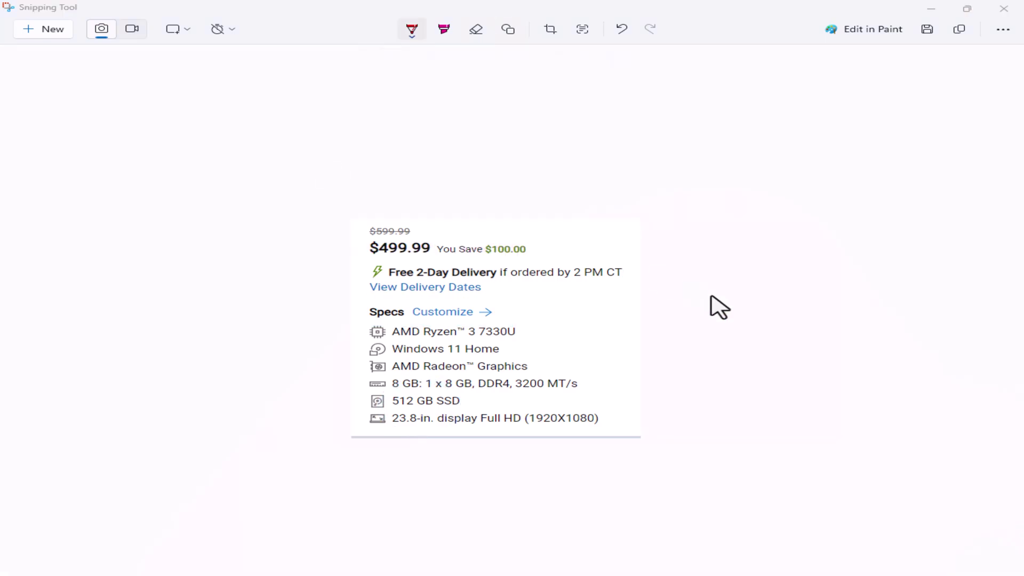
Step: Show the ruler with Ctrl+R, move it higher, then hide it
key("ctrl+r")
scroll(601, 360, "up", 8)
left_click_drag(647, 377, 634, 329)
key("ctrl+r")
Step: Restore the ruler from the extra options and draw a straight red stroke along it
left_click(1002, 32)
left_click(874, 71)
scroll(693, 384, "up", 3)
scroll(687, 368, "up", 8)
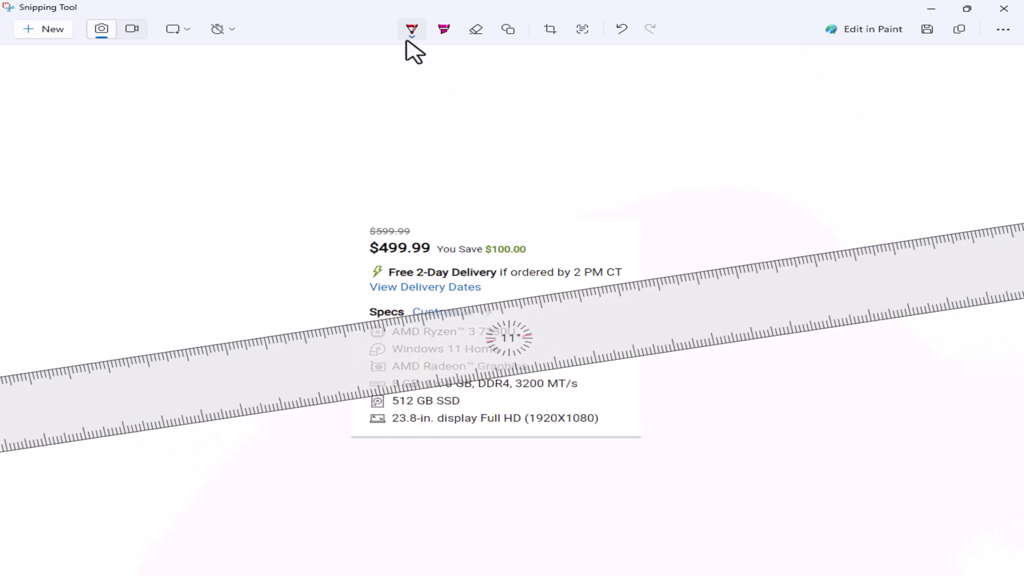
left_click_drag(320, 333, 667, 294)
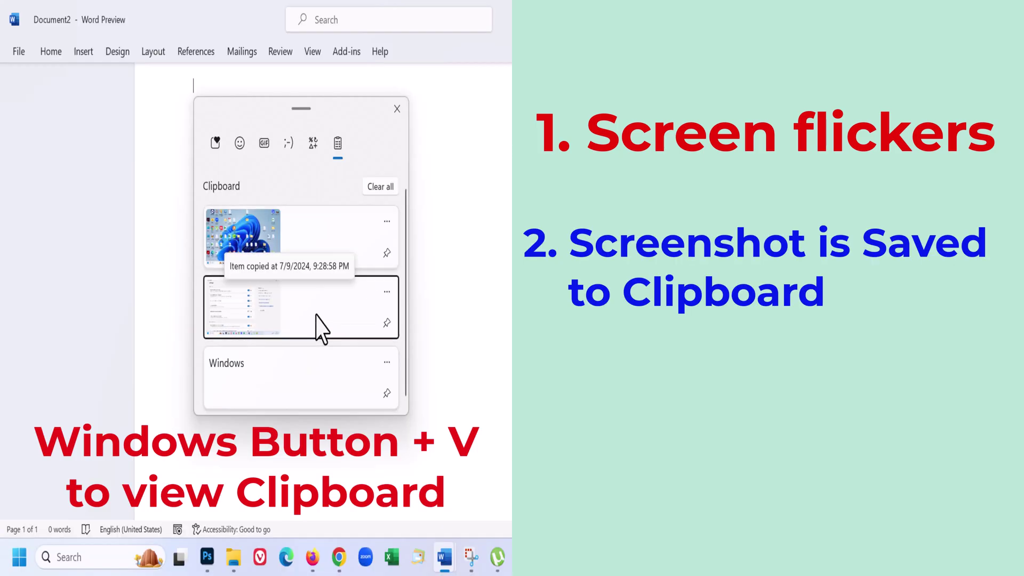
Step: Paste the Settings page screenshot from clipboard history
left_click(314, 315)
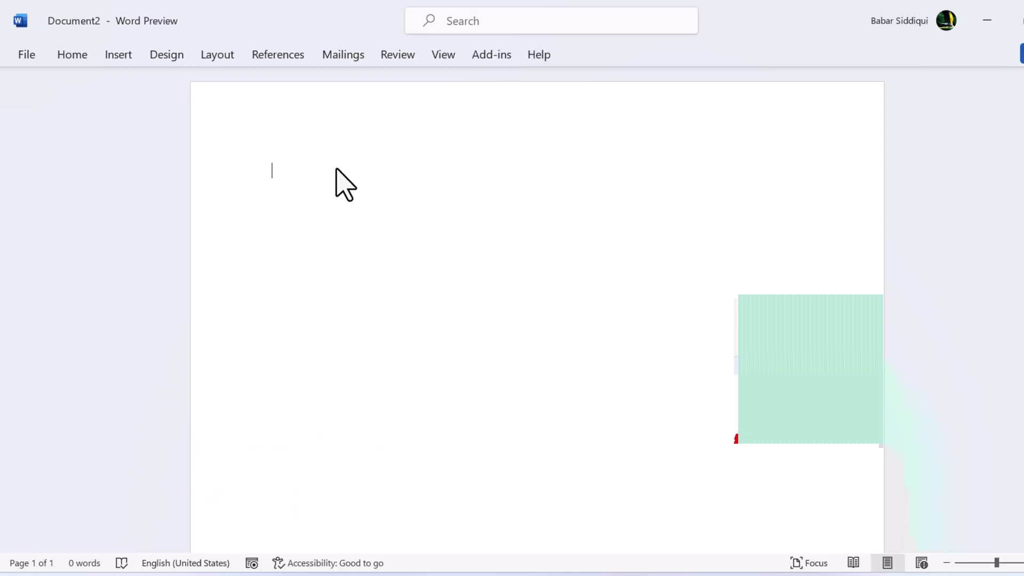
Step: Paste the Snipping Tool settings screenshot into the blank document with Ctrl+V
key("ctrl+v")
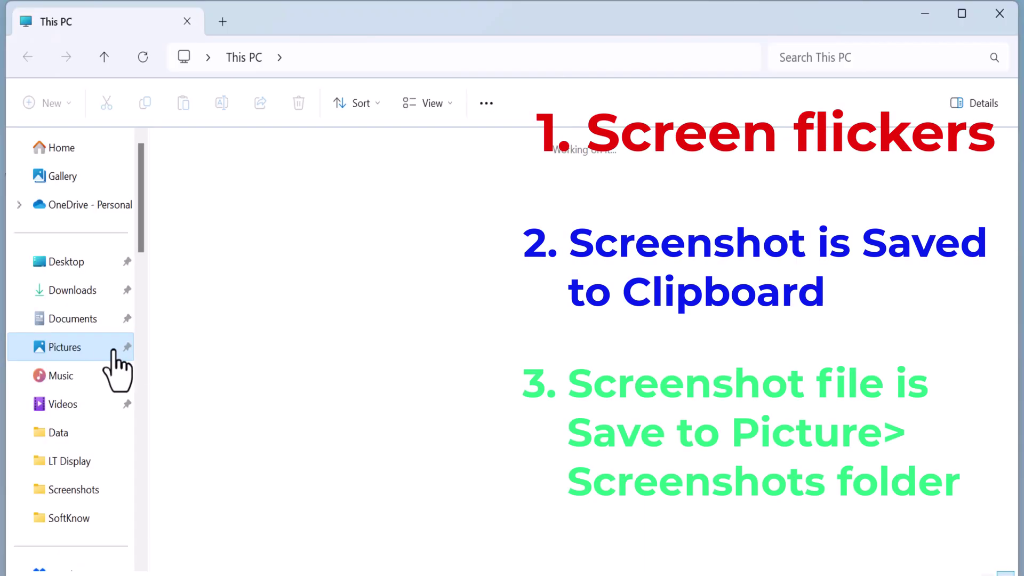
Step: Go to Pictures and open its Screenshots folder listing the saved screenshots
left_click(110, 351)
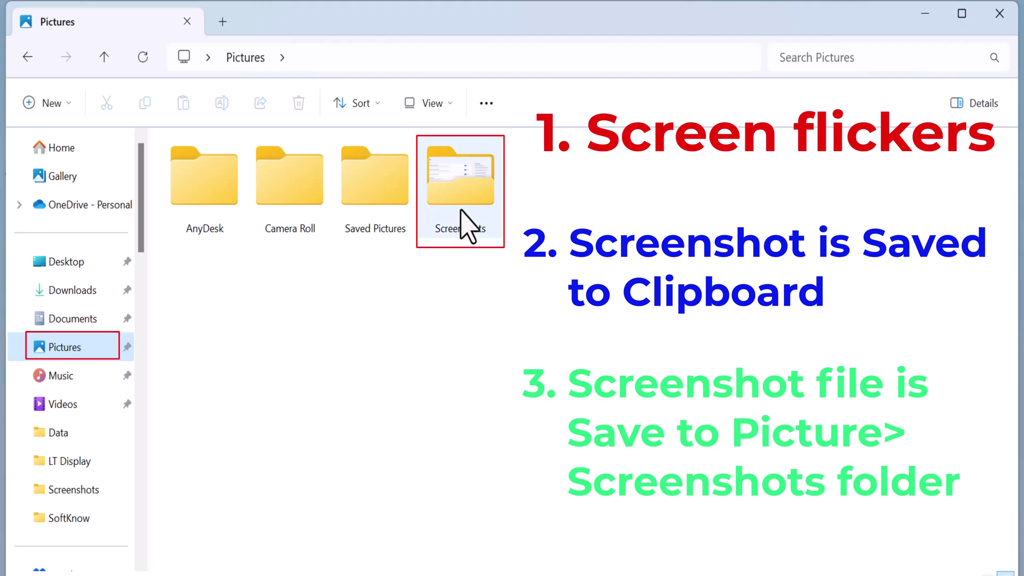
left_click(466, 193)
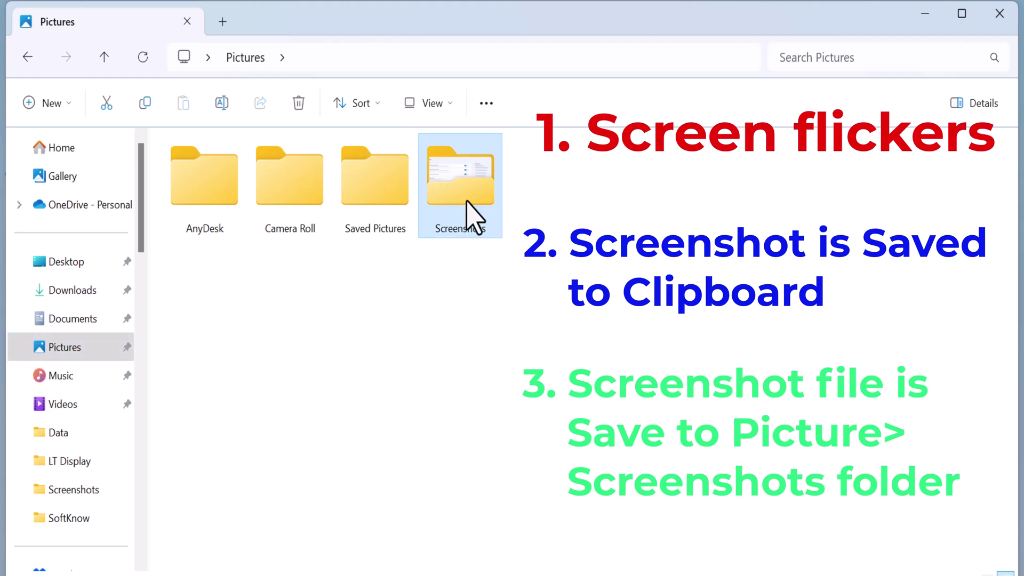
double_click(467, 205)
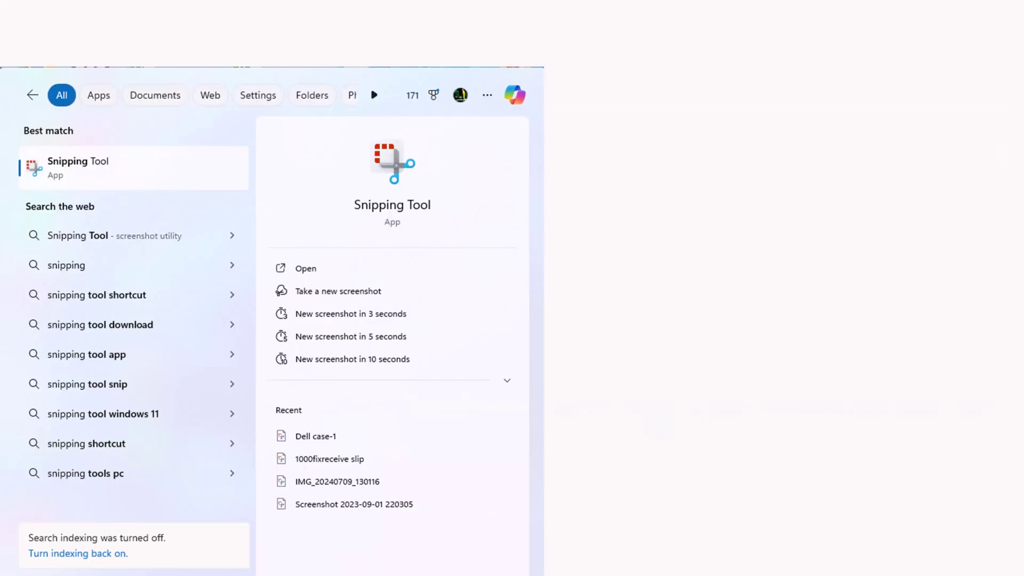
Step: Take a rectangle snip of the screen area from the Print key
key("Print")
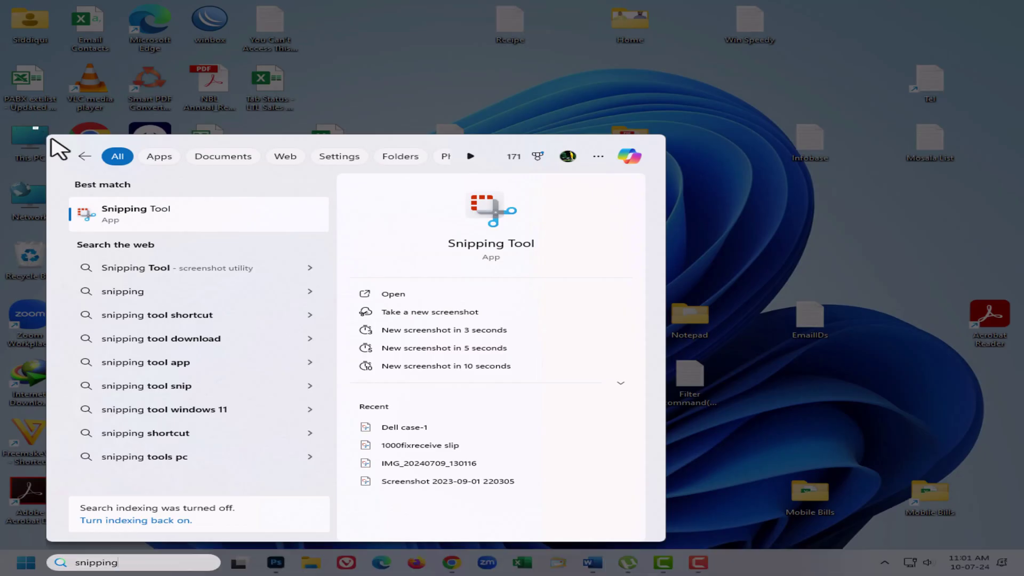
left_click_drag(33, 126, 669, 546)
left_click_drag(669, 545, 669, 546)
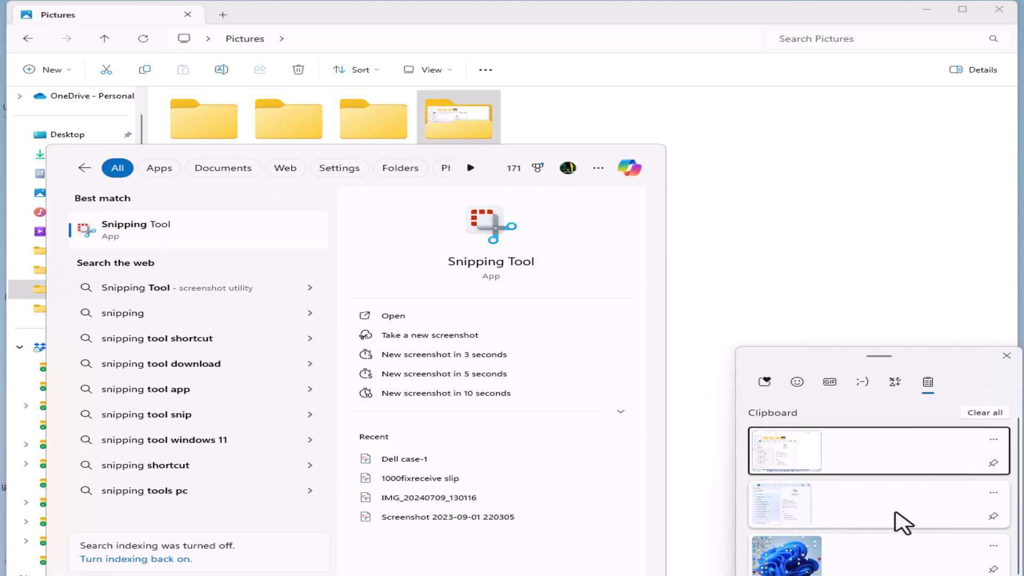
Step: Dismiss clipboard history and open Pictures > Screenshots to show the new capture
scroll(866, 539, "down", 1)
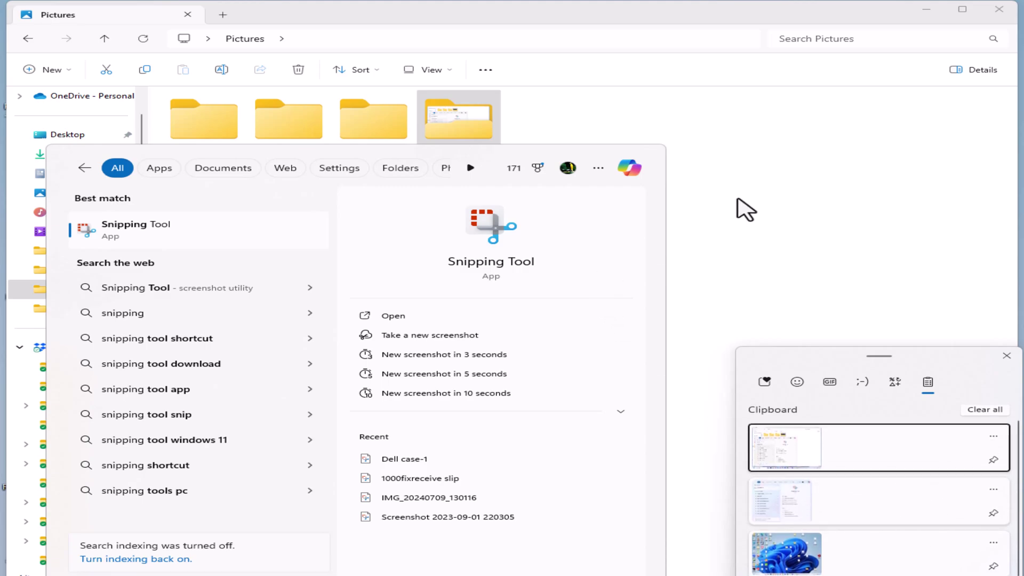
key("Escape")
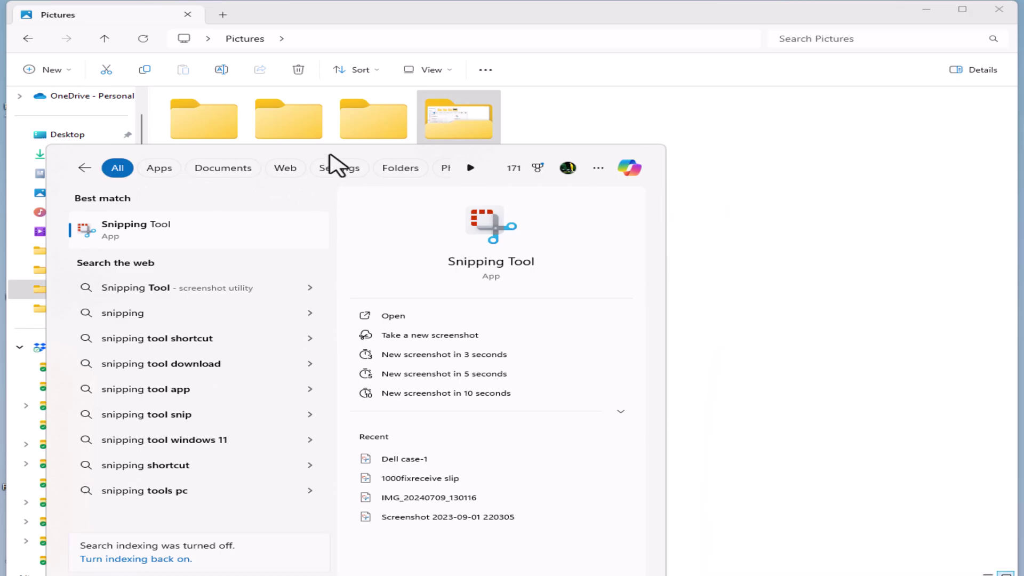
left_click(452, 130)
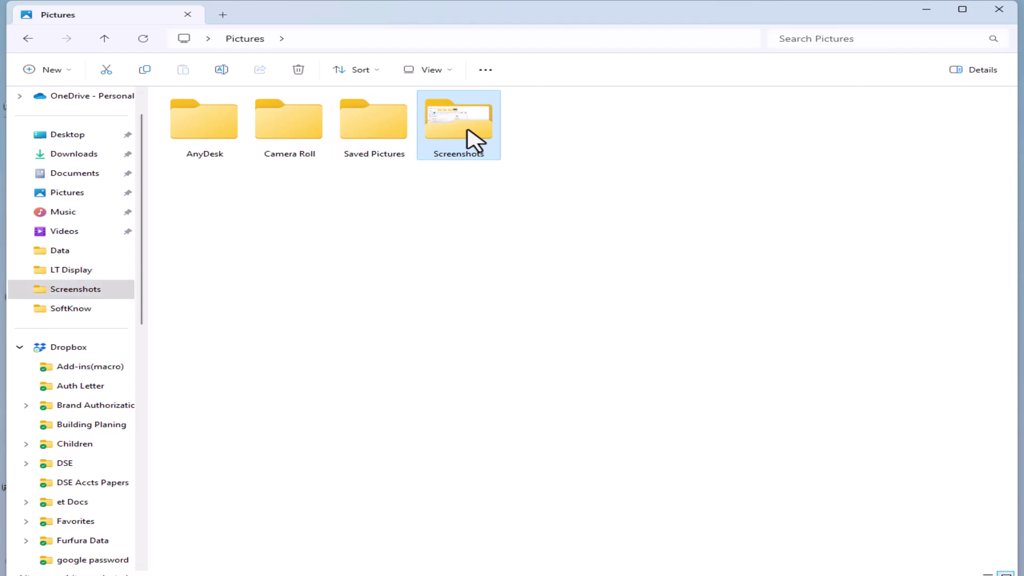
double_click(468, 132)
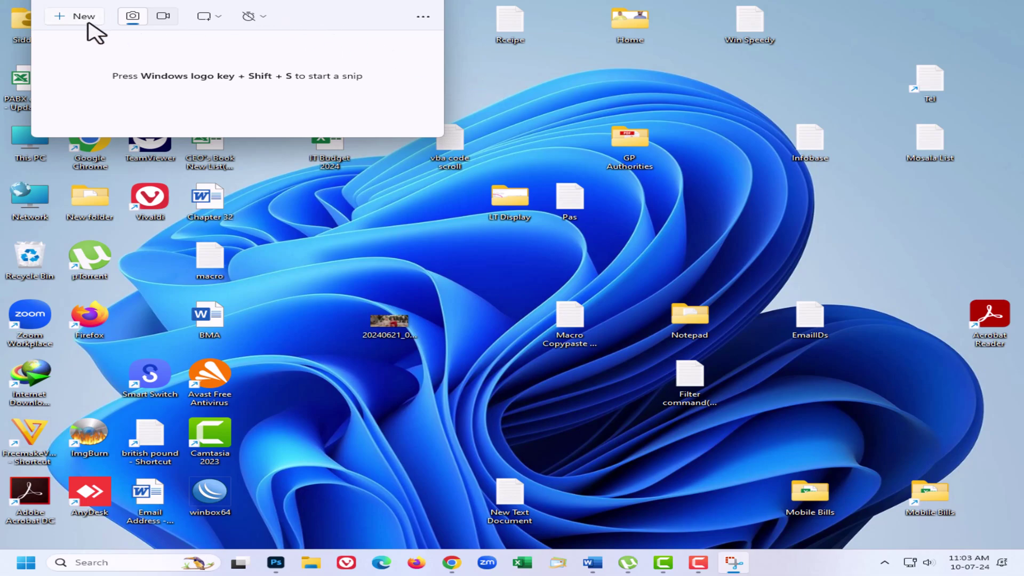
Step: Open Snipping Tool from a 'snipp' search and start a new screenshot
left_click(84, 16)
left_click(115, 562)
type("snipp")
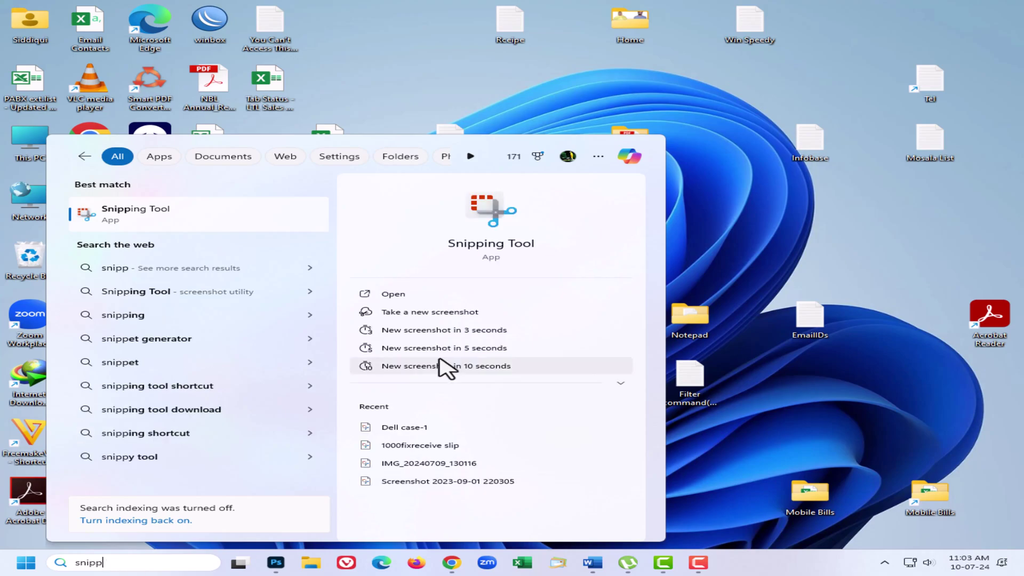
left_click(486, 250)
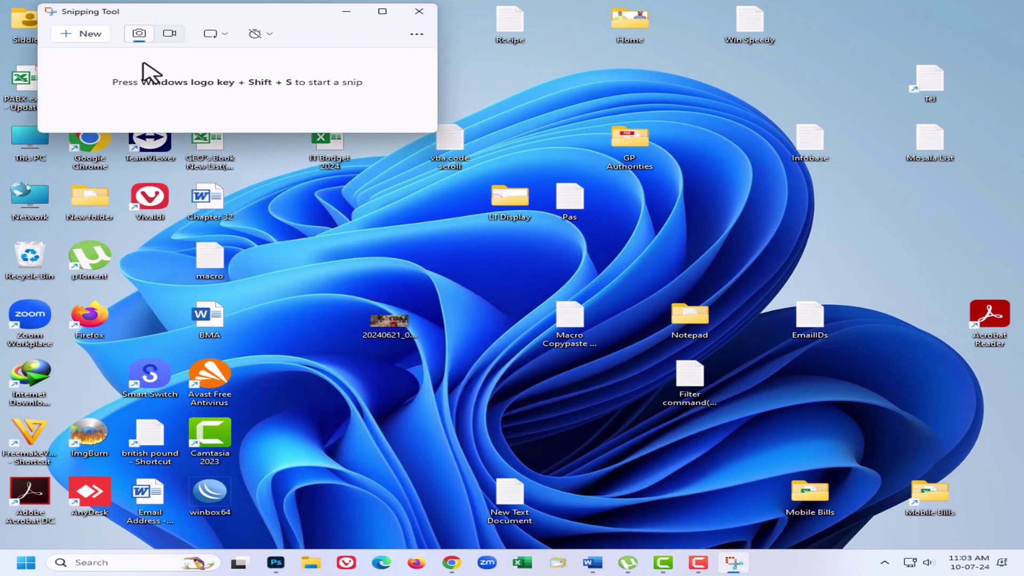
left_click(86, 36)
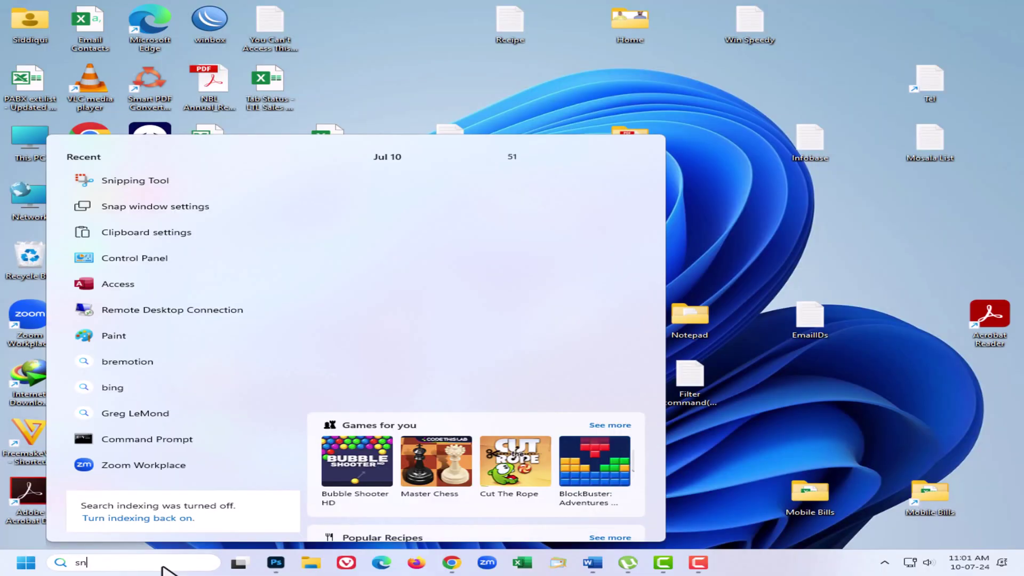
Step: Search 'snipping' and pin the Snipping Tool result to the taskbar
type("snipping")
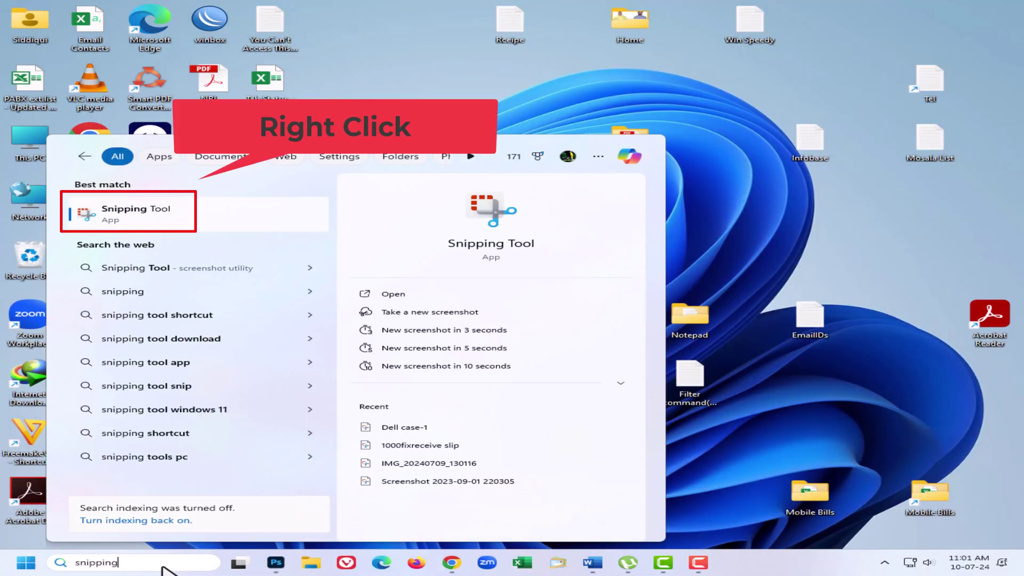
right_click(140, 215)
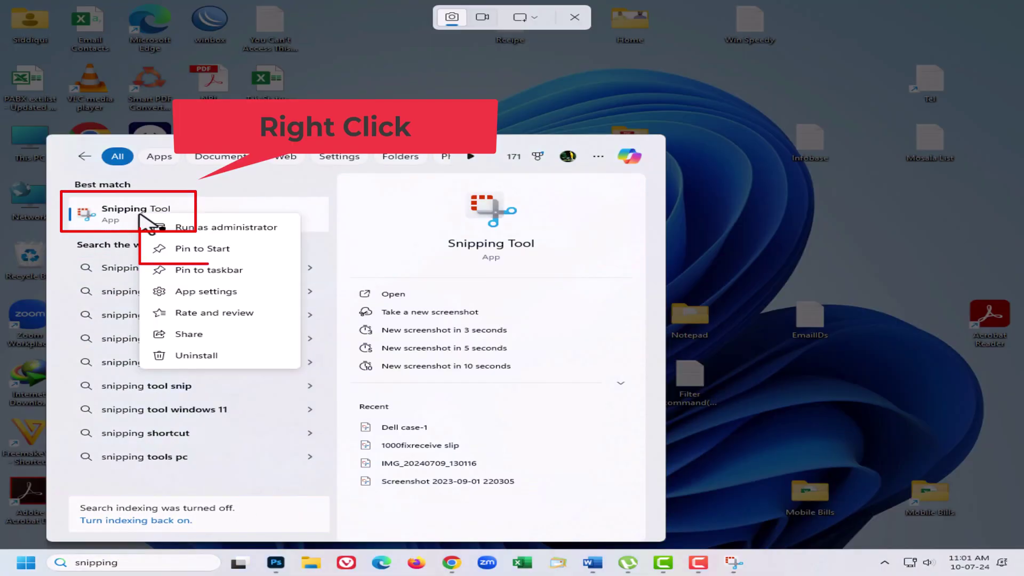
left_click(226, 267)
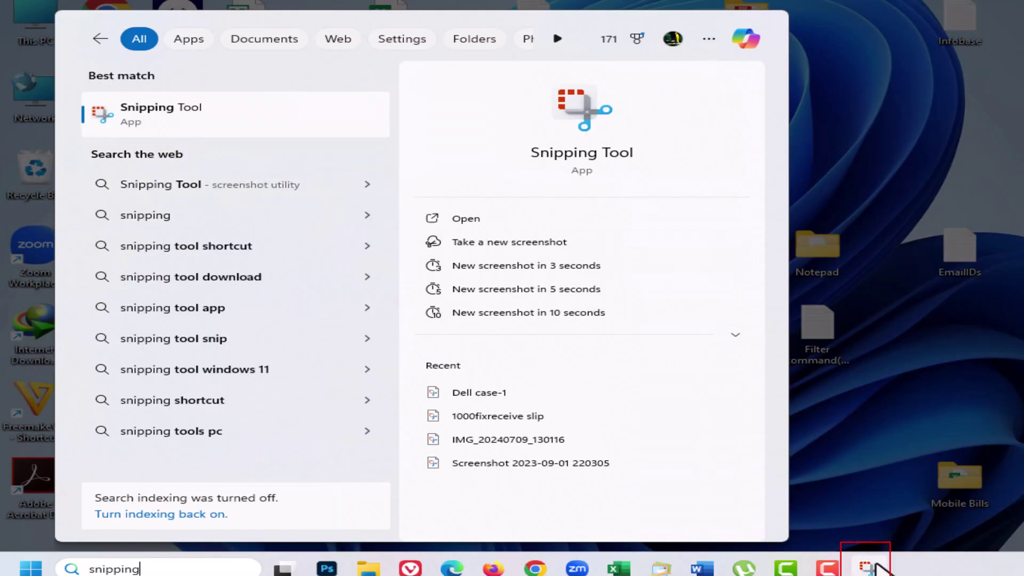
mouse_move(865, 560)
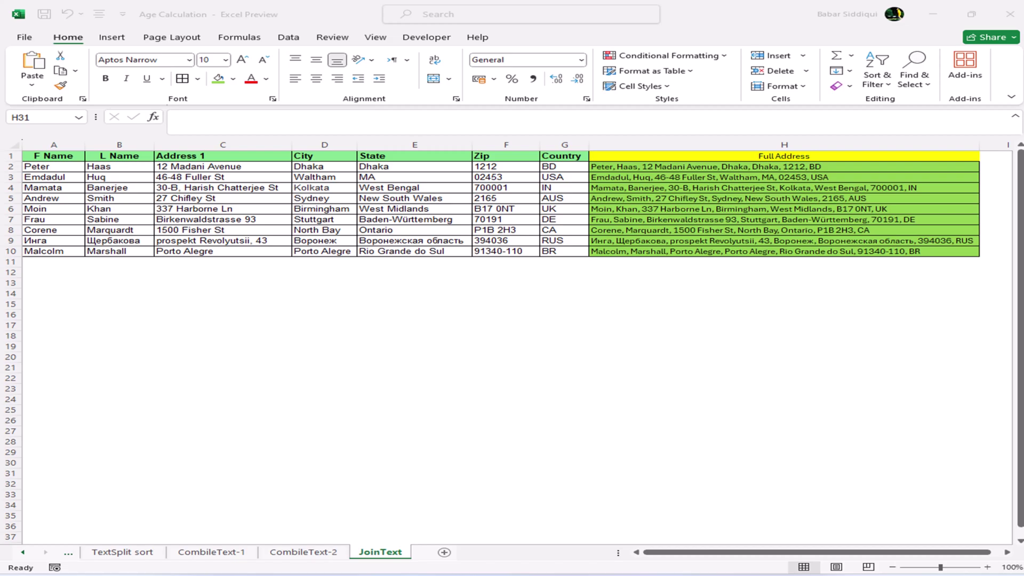
Step: Take a rectangular snip of the address table from A1 to G11
left_click(414, 314)
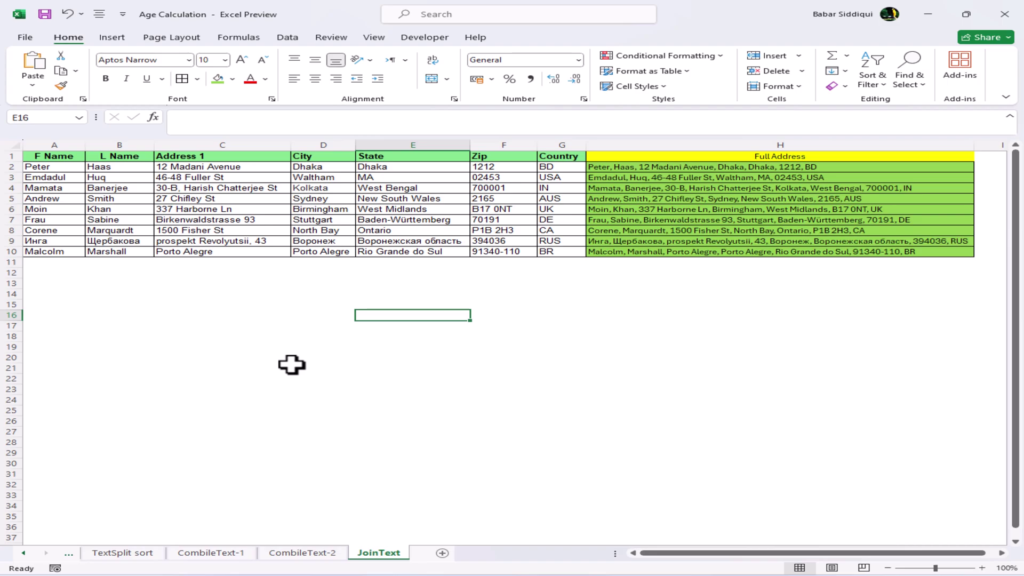
key("super+shift+s")
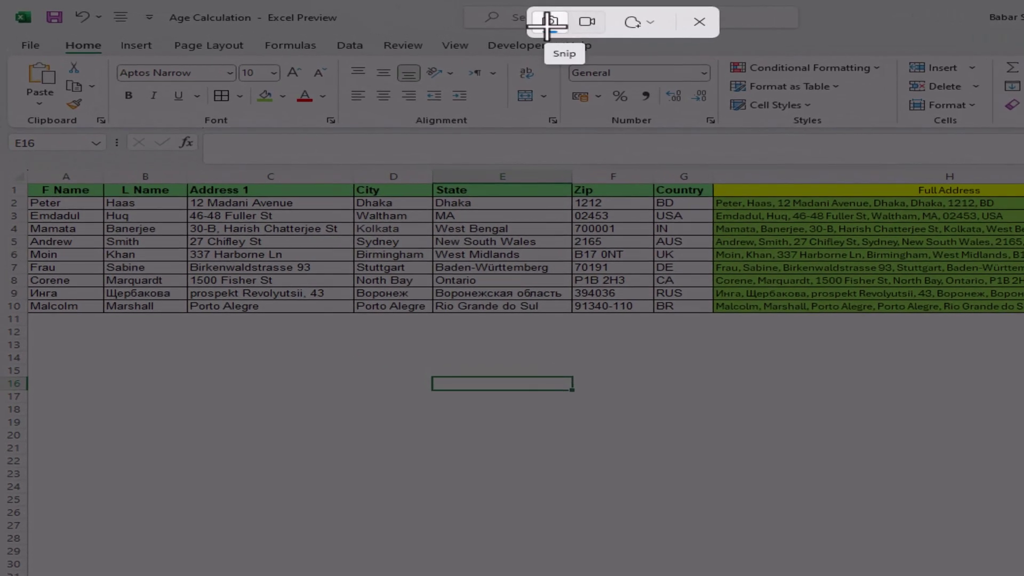
left_click(652, 23)
left_click(660, 25)
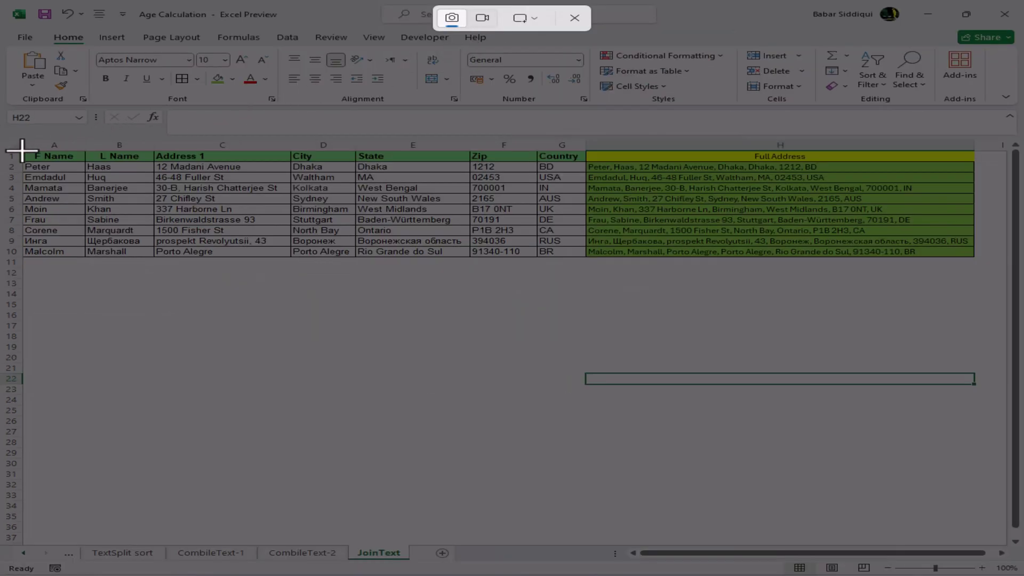
left_click_drag(20, 145, 590, 267)
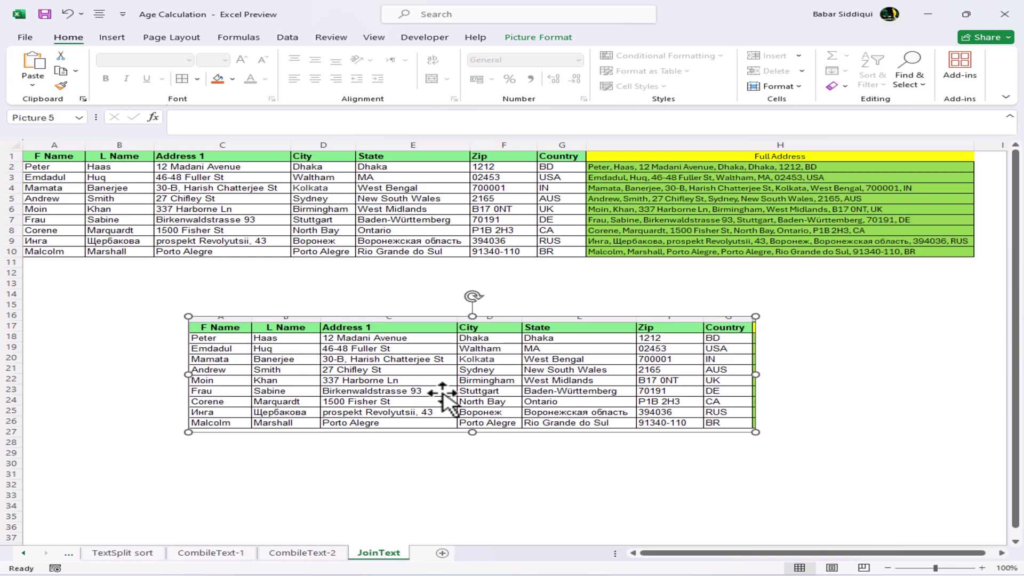
Step: Delete the table snip, then paste and delete a window snip of the command list
key("Delete")
left_click(910, 75)
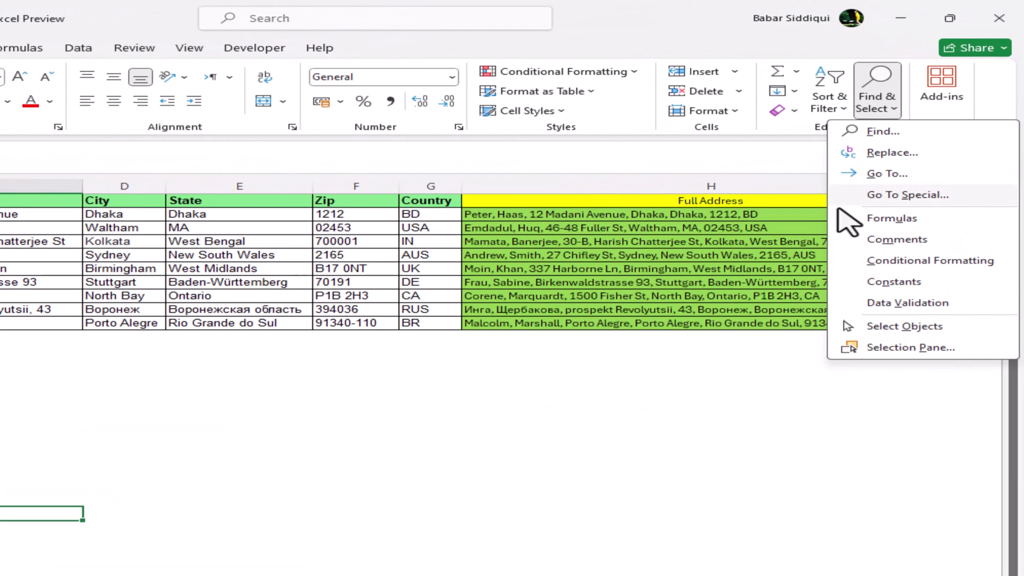
key("super+shift+s")
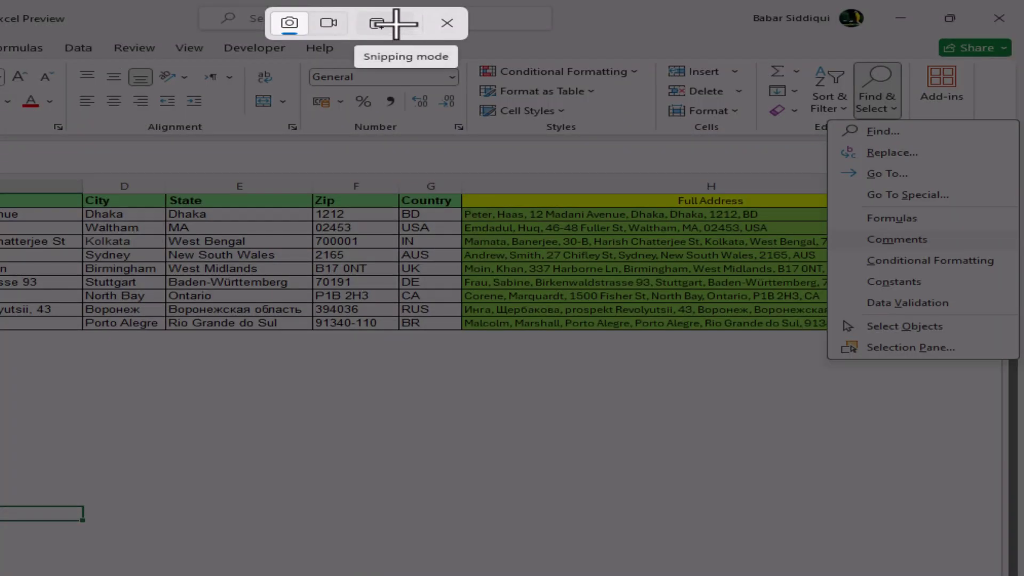
left_click(400, 24)
left_click(415, 56)
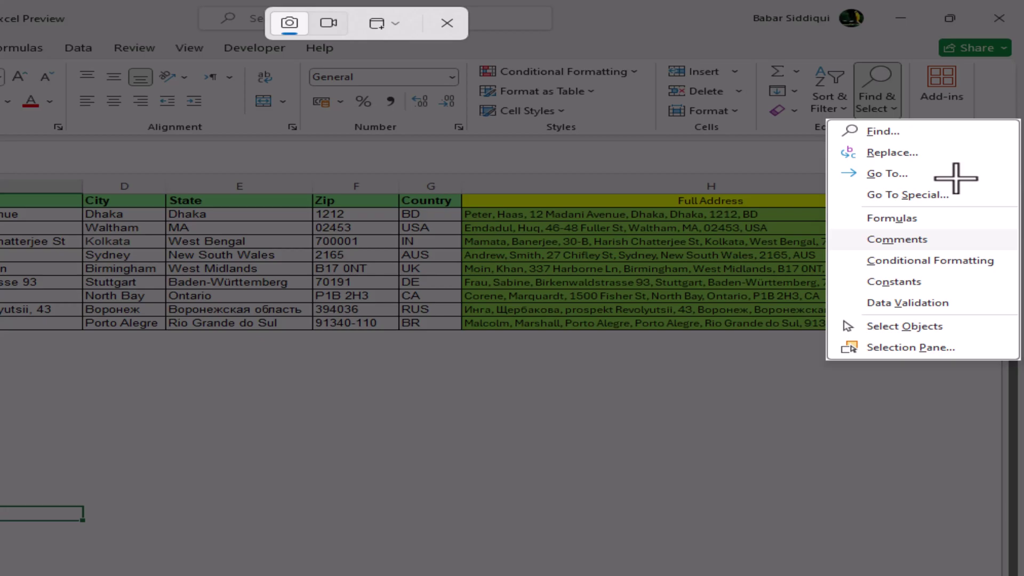
left_click(956, 178)
key("ctrl+v")
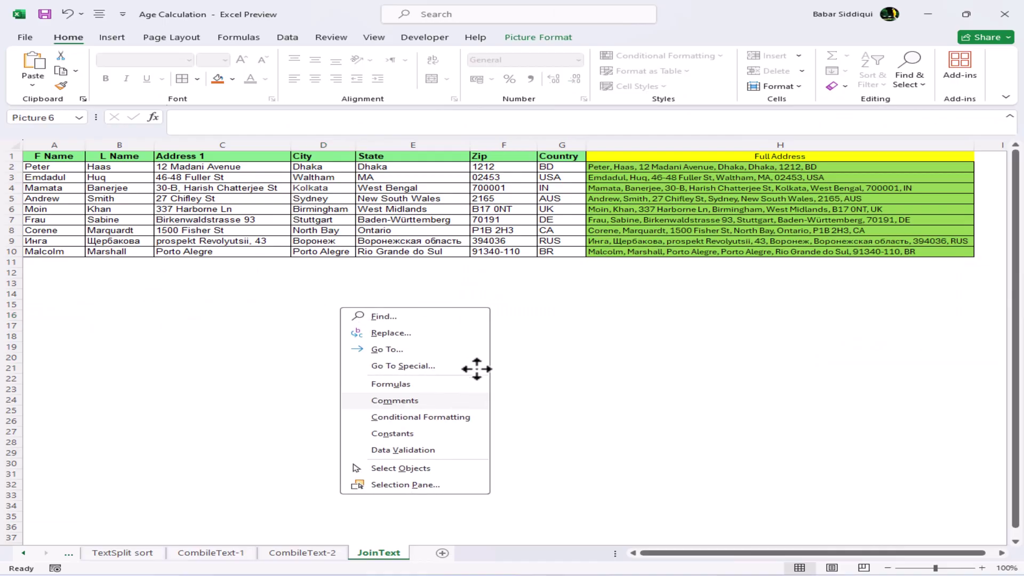
left_click_drag(478, 368, 524, 361)
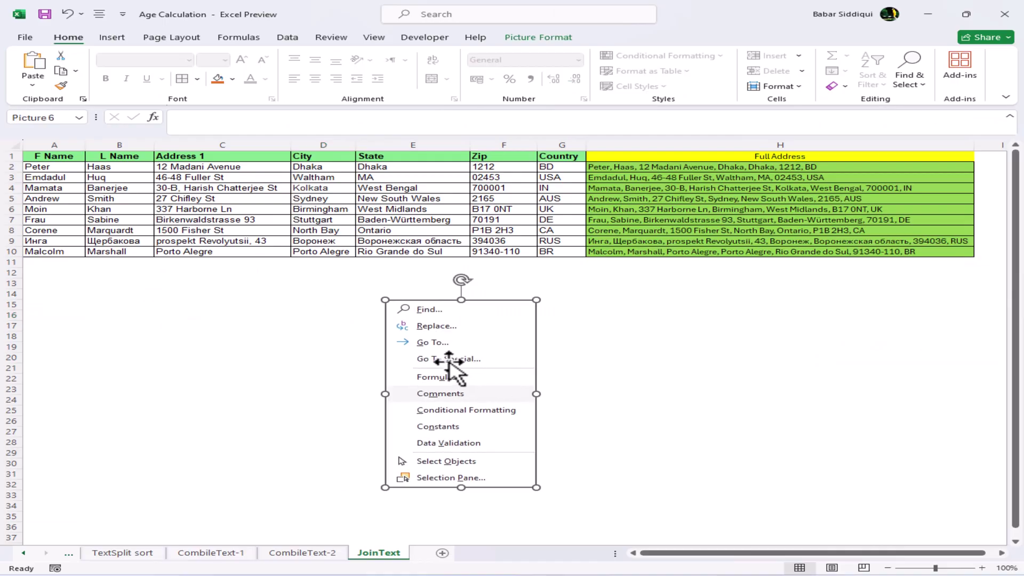
key("Delete")
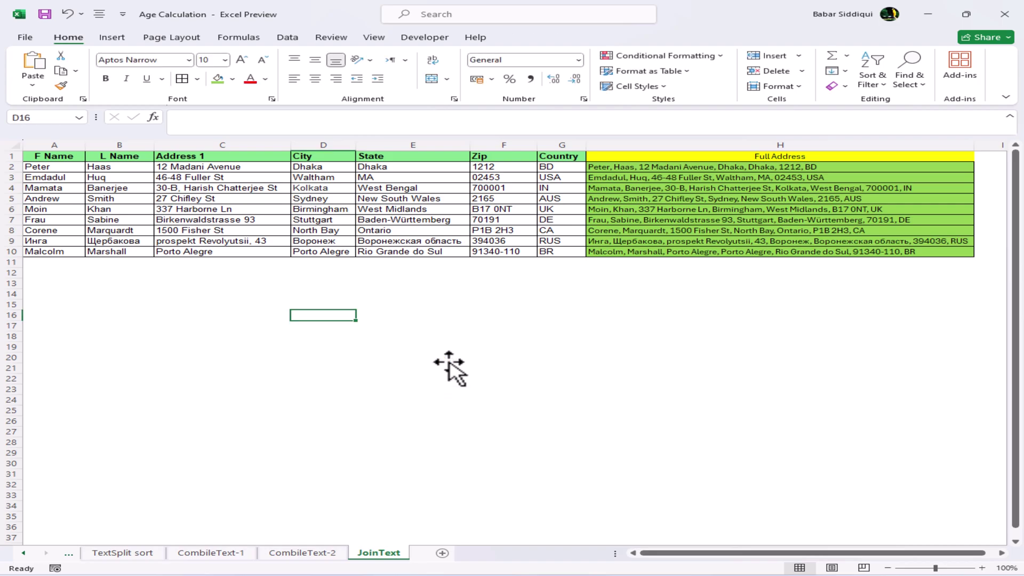
Step: Paste a full-screen snip, shrink it below the table, then delete it
key("super+shift+s")
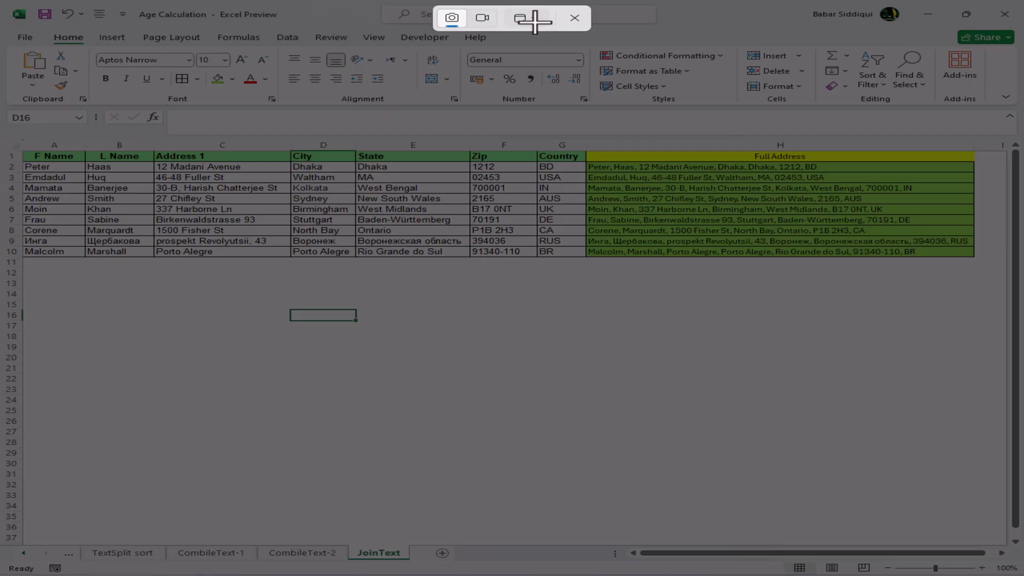
left_click(534, 20)
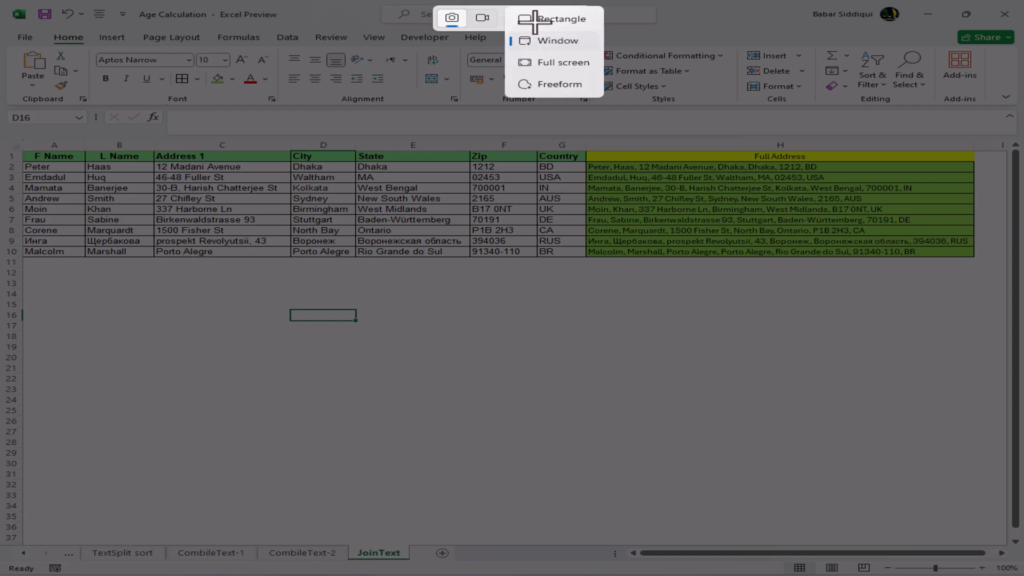
left_click(562, 64)
key("ctrl+v")
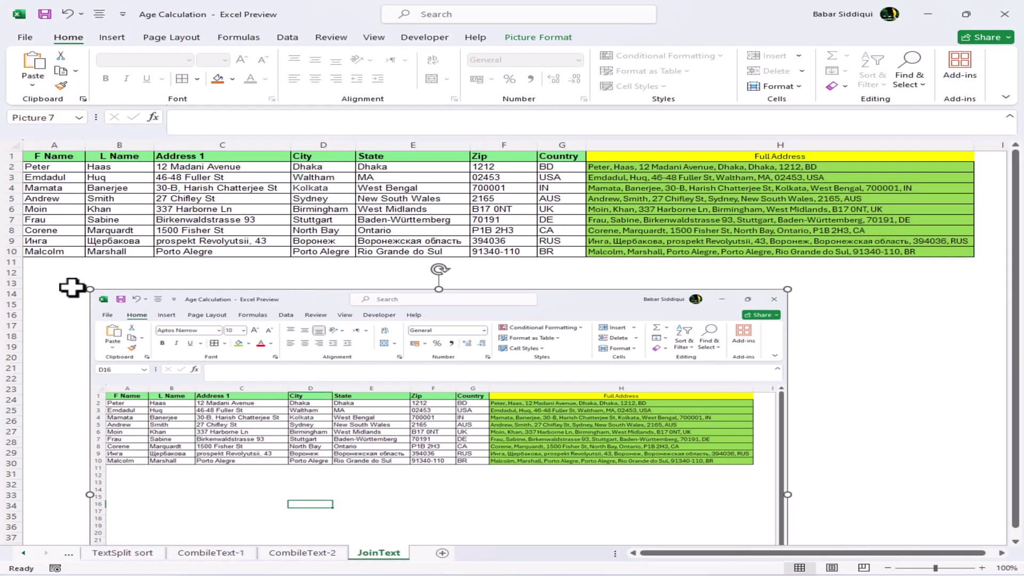
left_click_drag(79, 288, 266, 392)
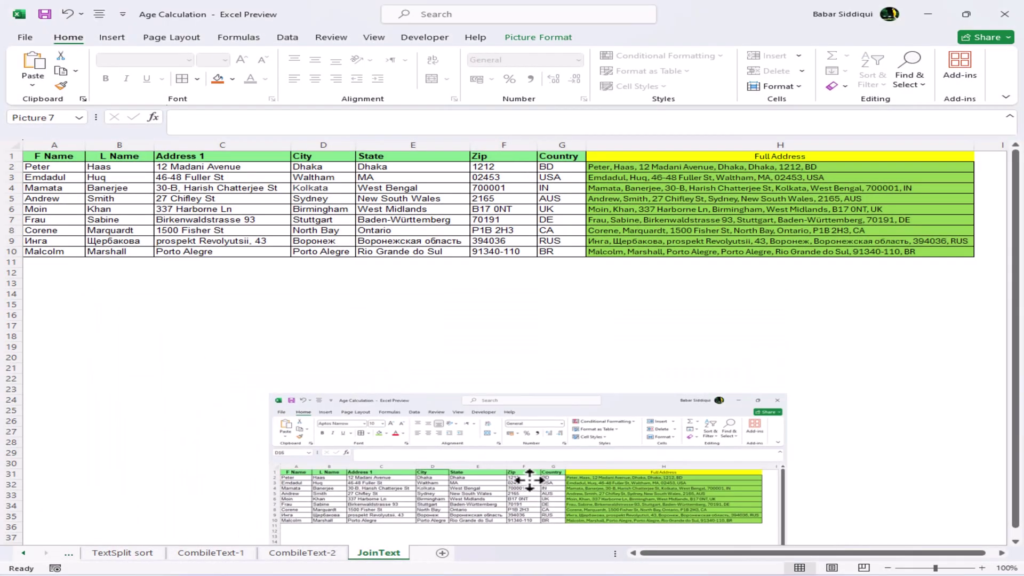
left_click_drag(521, 480, 440, 357)
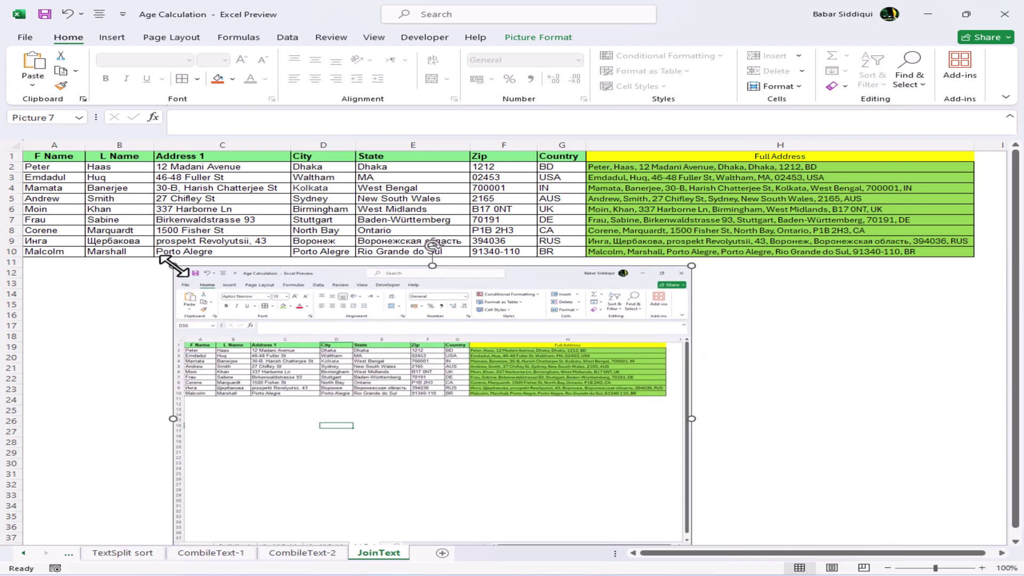
left_click_drag(168, 270, 394, 386)
left_click_drag(526, 475, 414, 361)
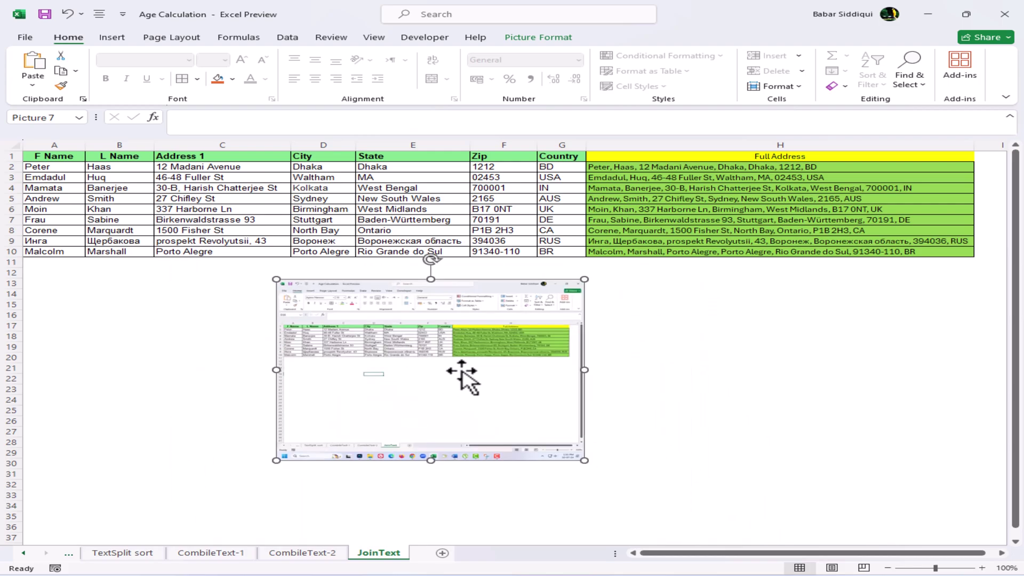
key("Delete")
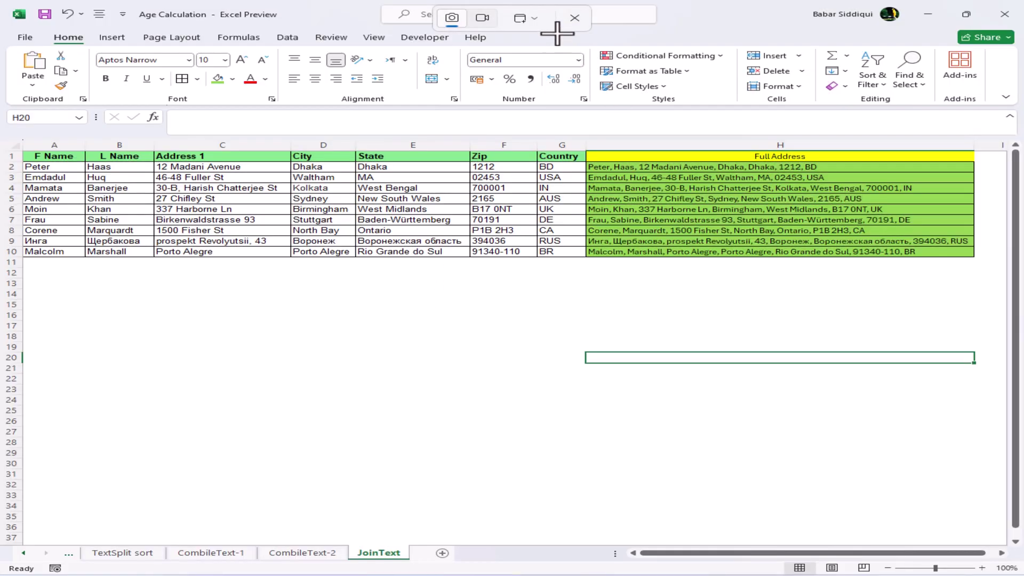
Step: Paste a freeform snip of the Full Address column onto the sheet
key("super+shift+s")
left_click(537, 20)
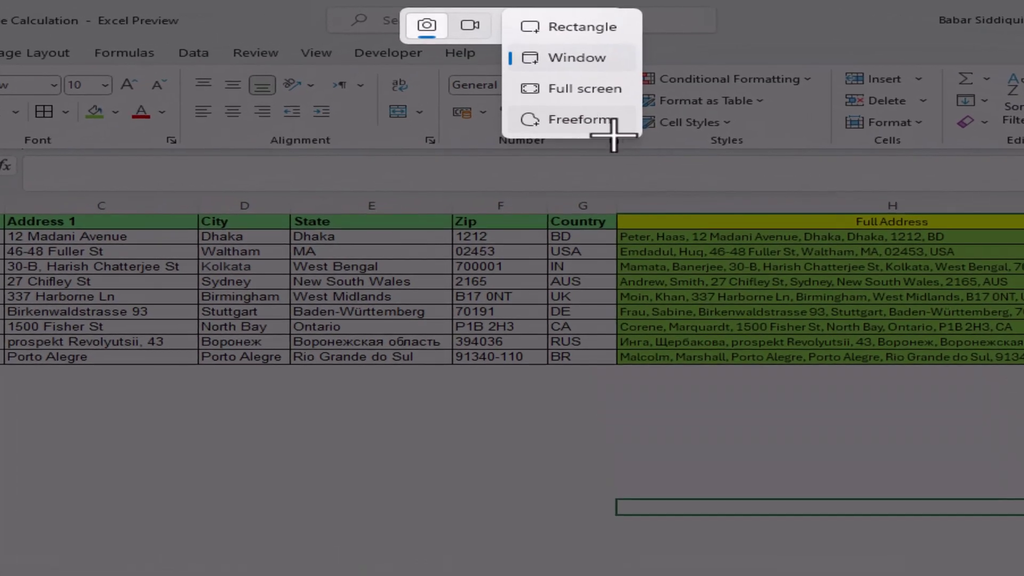
left_click(555, 70)
mouse_move(746, 168)
left_mouse_down()
mouse_move(690, 183)
mouse_move(740, 253)
mouse_move(818, 174)
mouse_move(746, 167)
left_mouse_up()
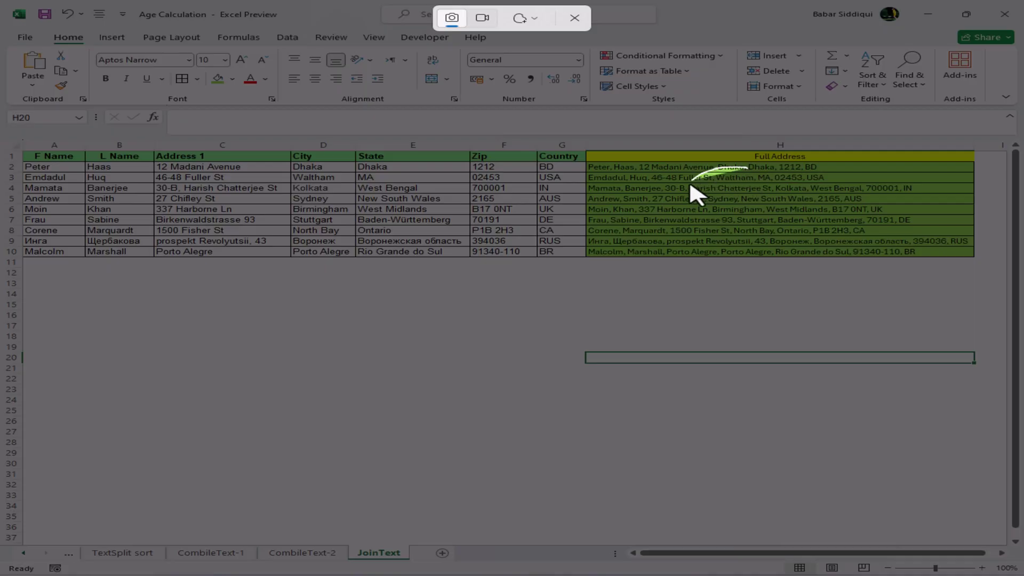
key("ctrl+v")
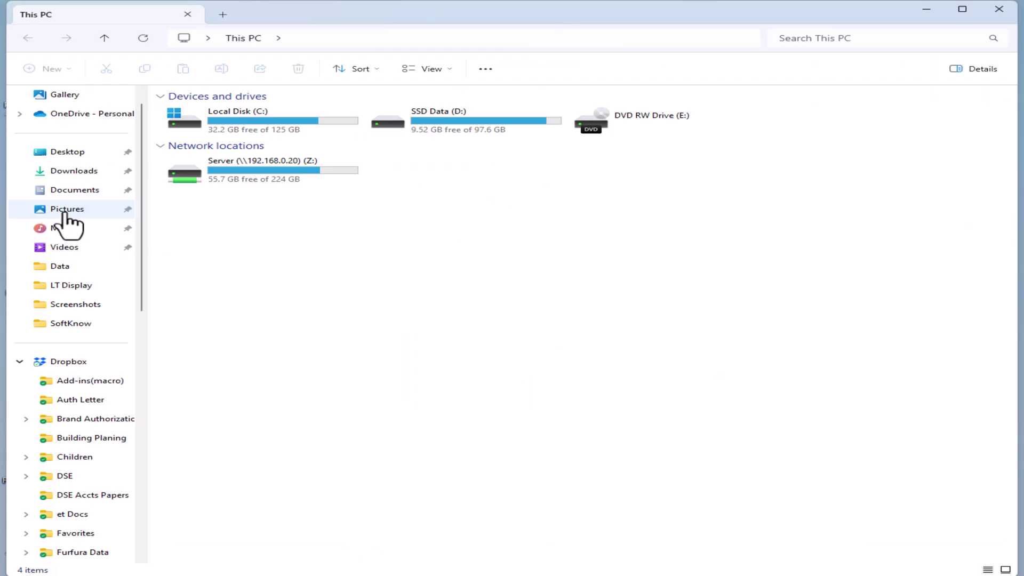
Step: Go to Pictures and open Screenshots to show the saved oval snip
left_click(61, 209)
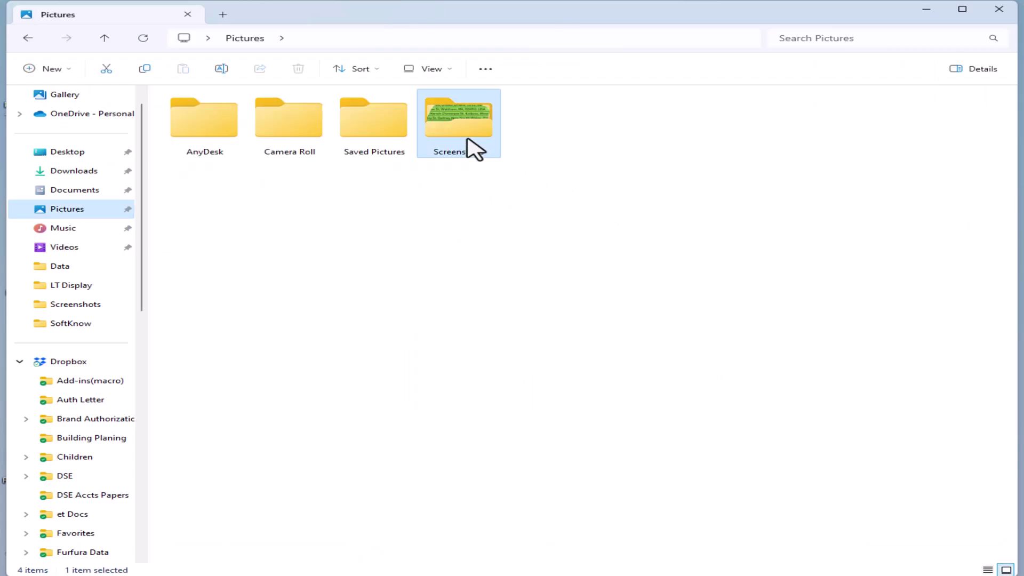
double_click(472, 150)
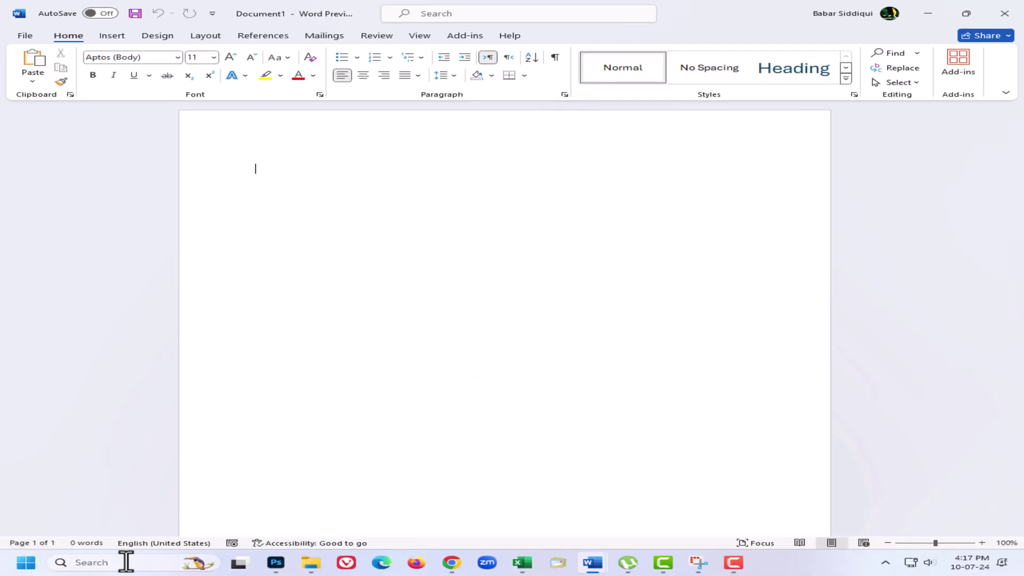
Step: Open Snipping Tool, set a 10-second delay, and snip Word's Format Painter tooltip area
left_click(114, 561)
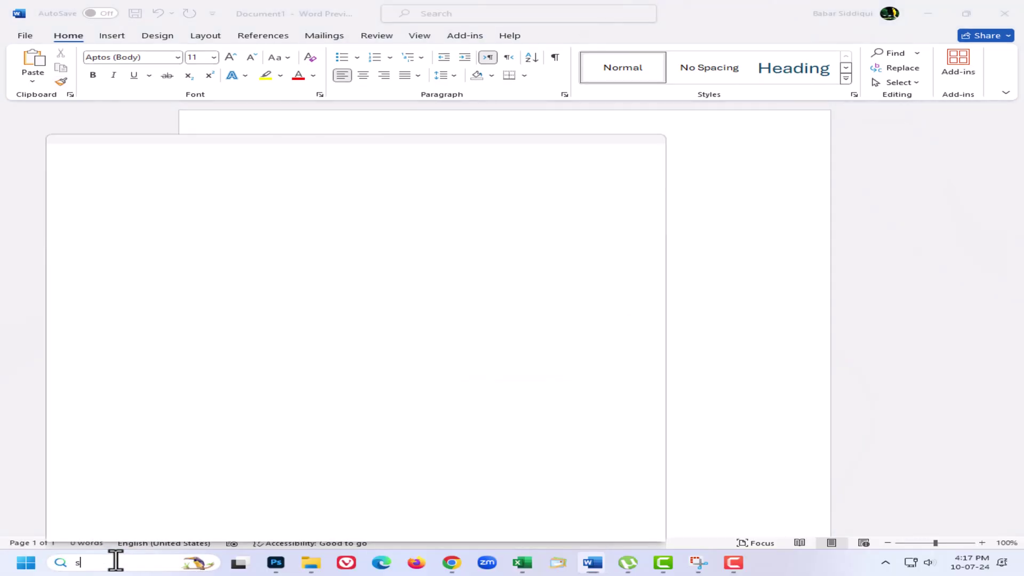
type("snipping")
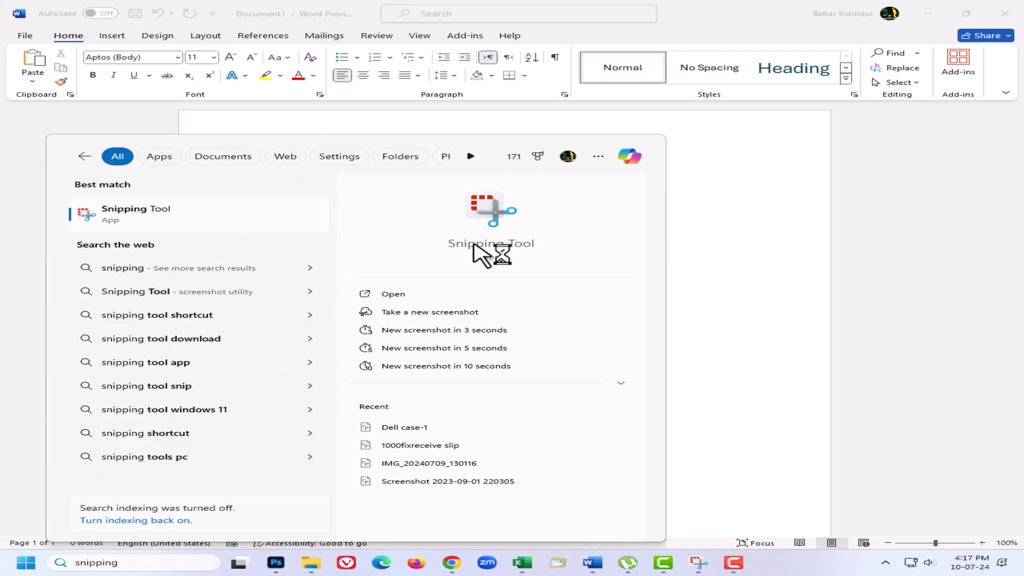
left_click(480, 247)
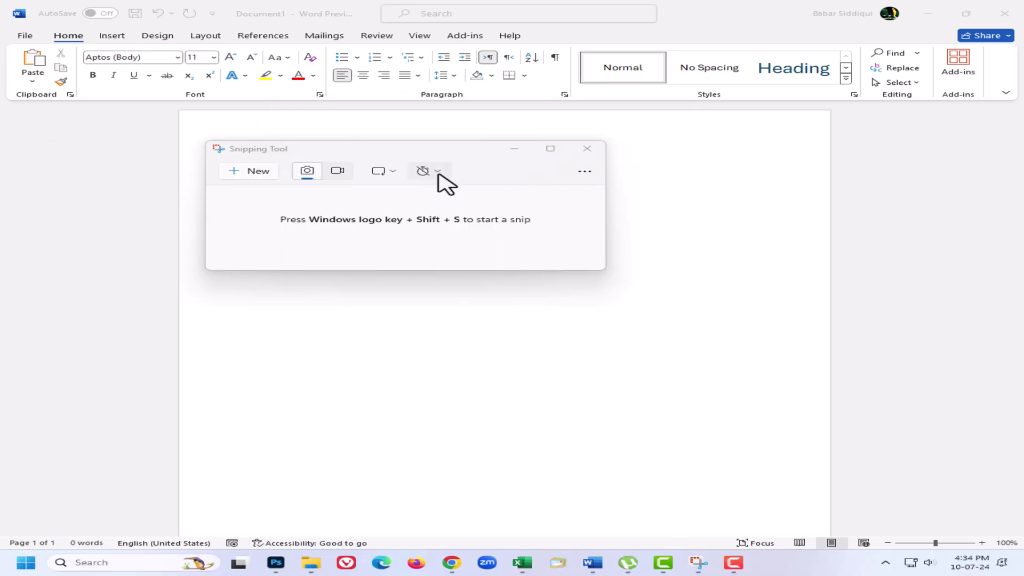
left_click(438, 174)
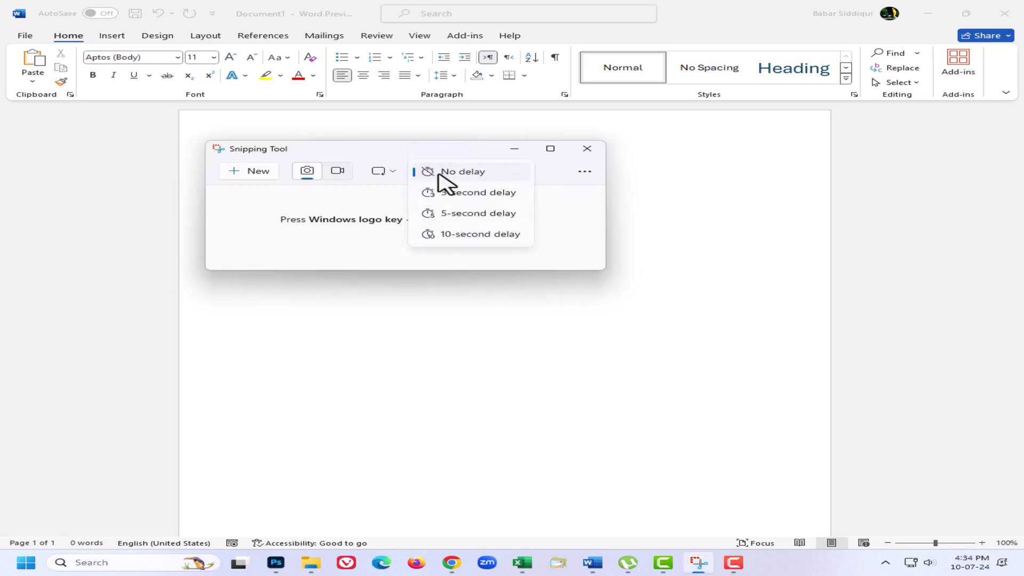
left_click(458, 235)
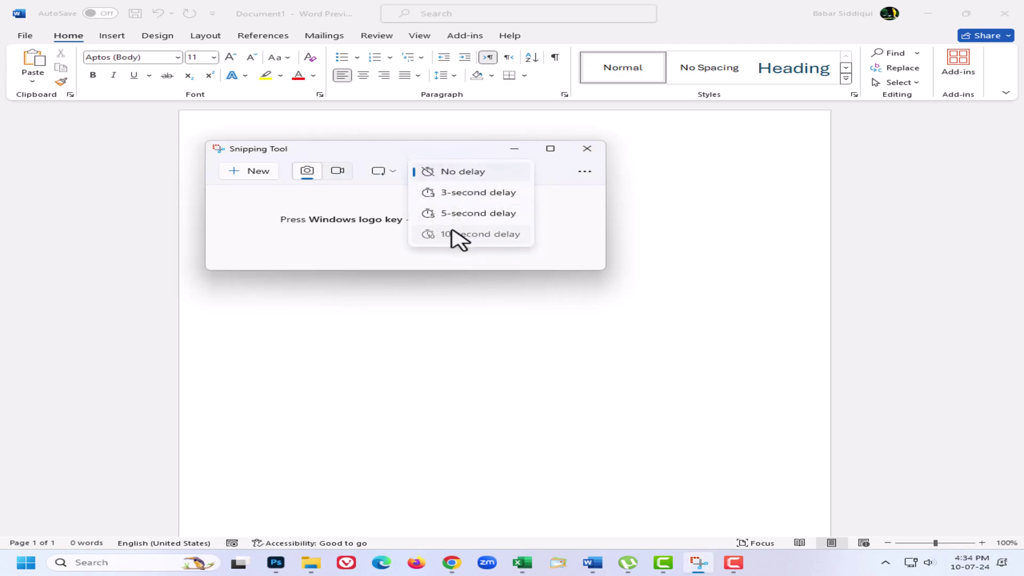
left_click(261, 171)
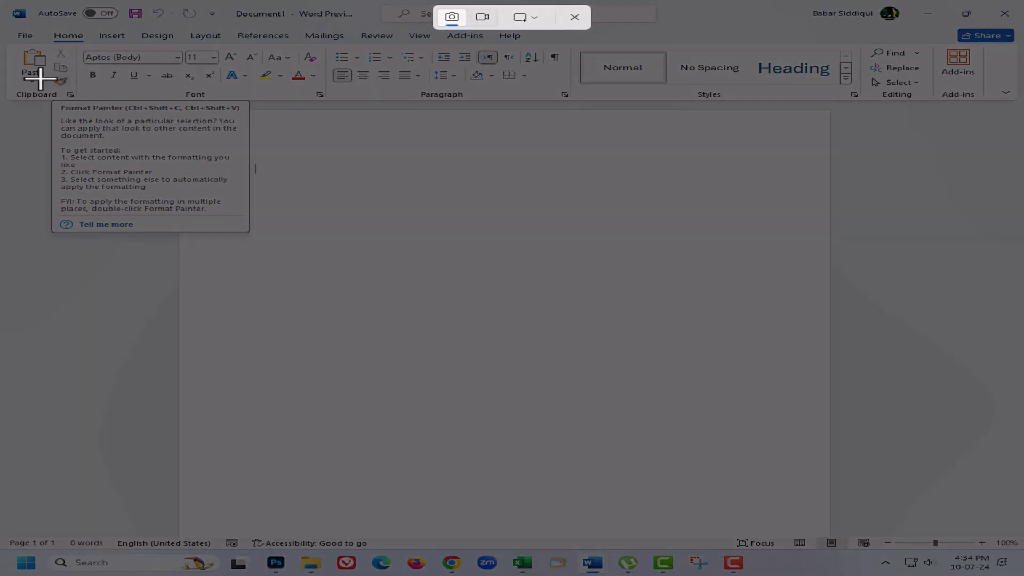
mouse_move(33, 77)
left_mouse_down()
mouse_move(278, 283)
mouse_move(295, 285)
left_mouse_up()
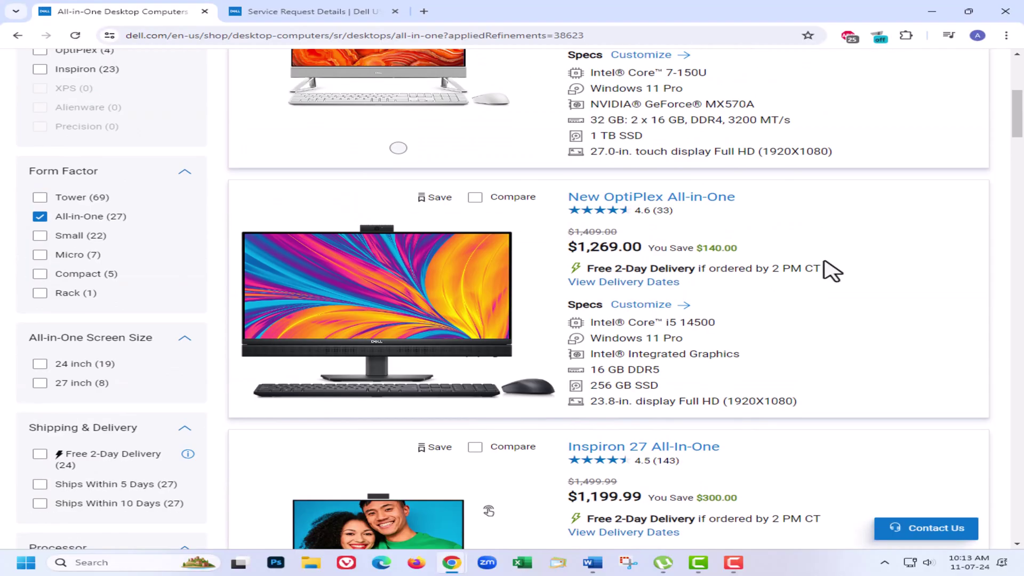
scroll(845, 265, "up", 4)
Step: Open Snipping Tool and capture the Inspiron 24 All-In-One listing card from Dell's page
scroll(844, 265, "down", 10)
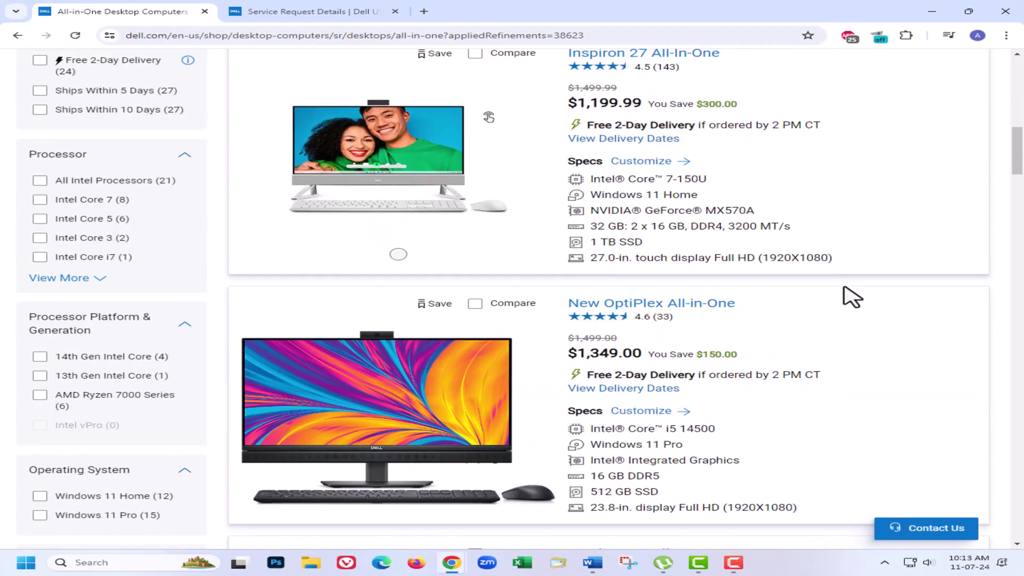
scroll(848, 296, "down", 6)
left_click(105, 563)
type("snipp")
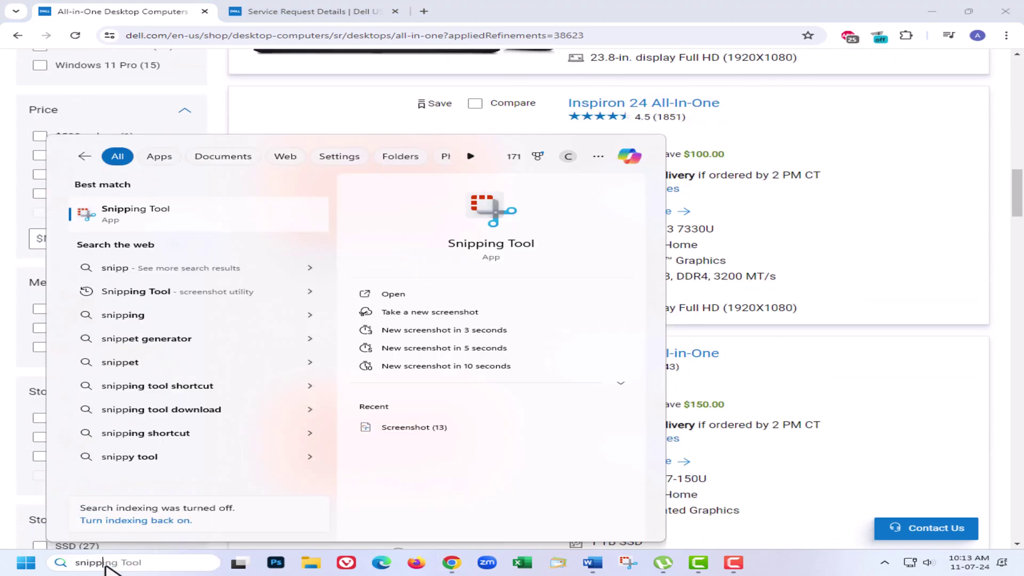
left_click(474, 259)
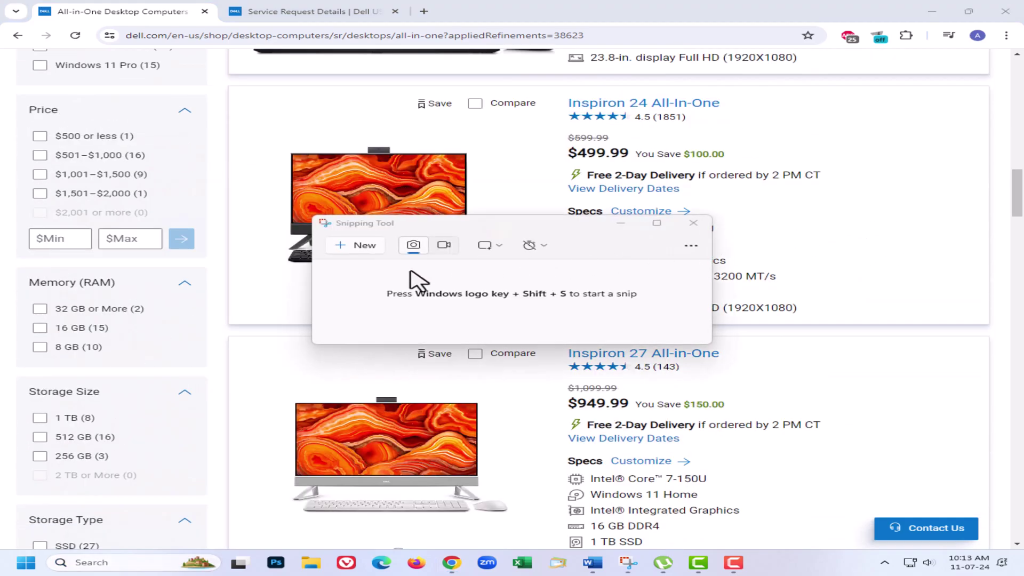
left_click(367, 252)
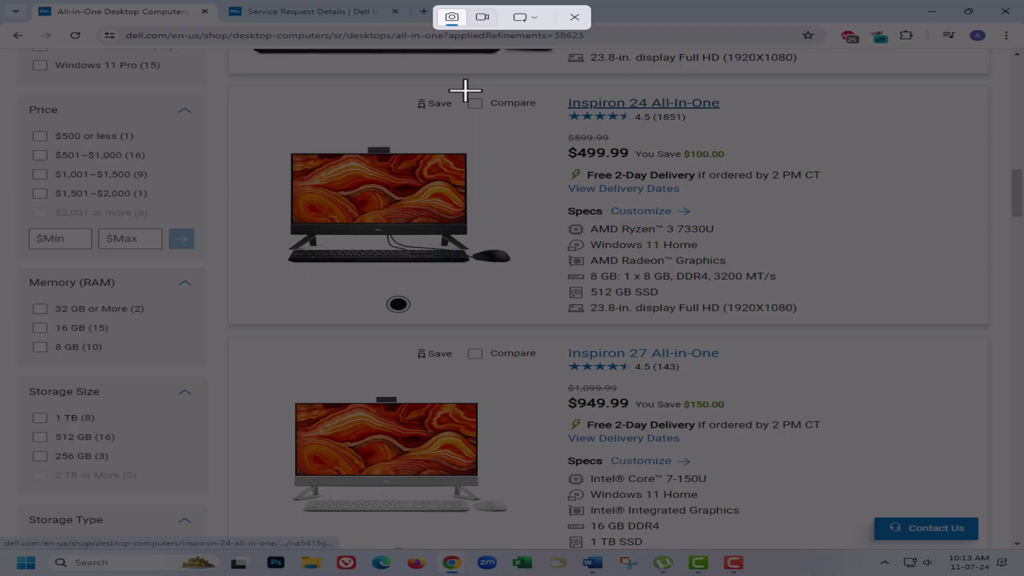
left_click_drag(464, 89, 957, 358)
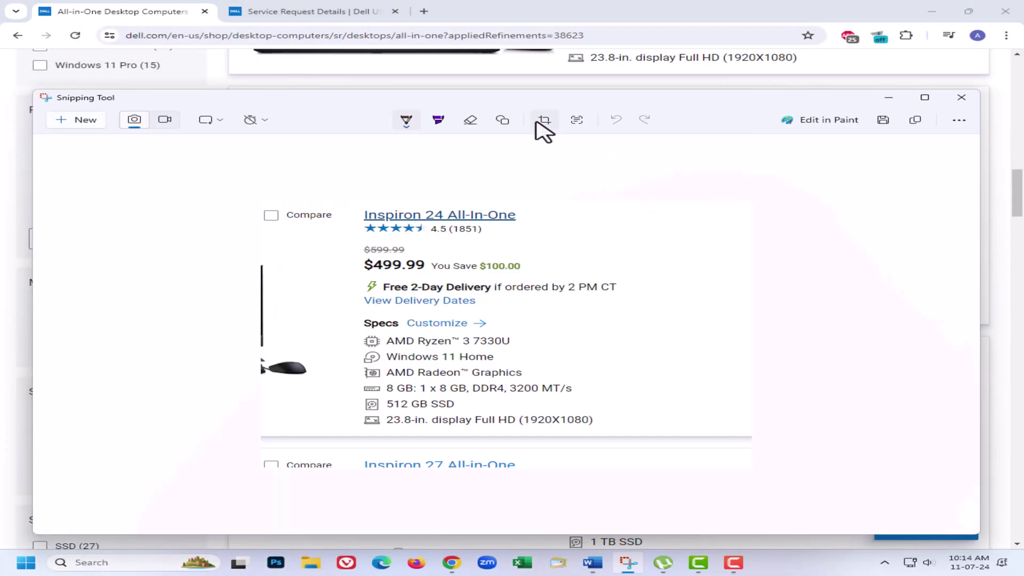
Step: Narrow the crop frame to just the $499.99 price, delivery and specs lines
left_click(538, 123)
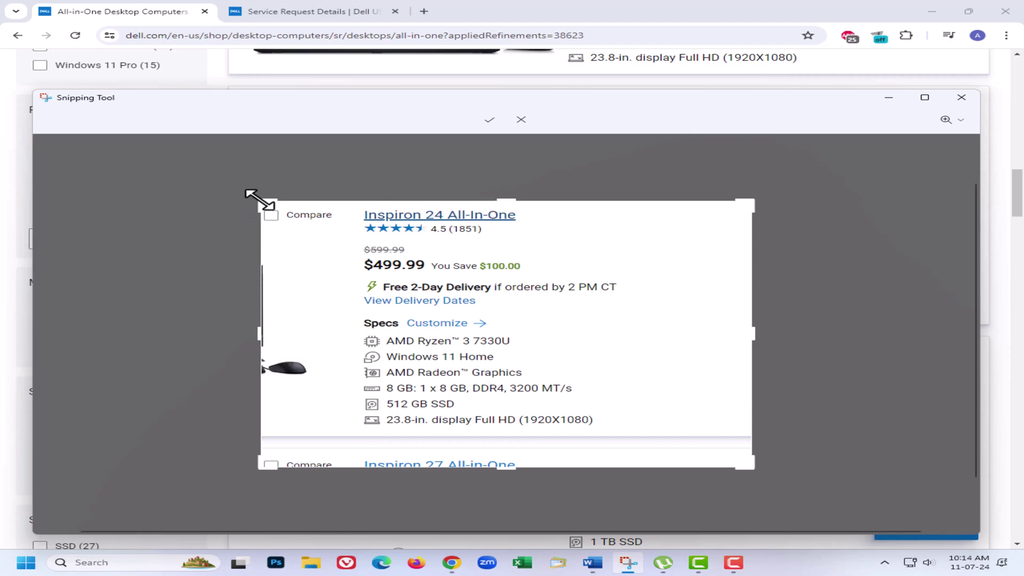
left_click_drag(264, 201, 347, 255)
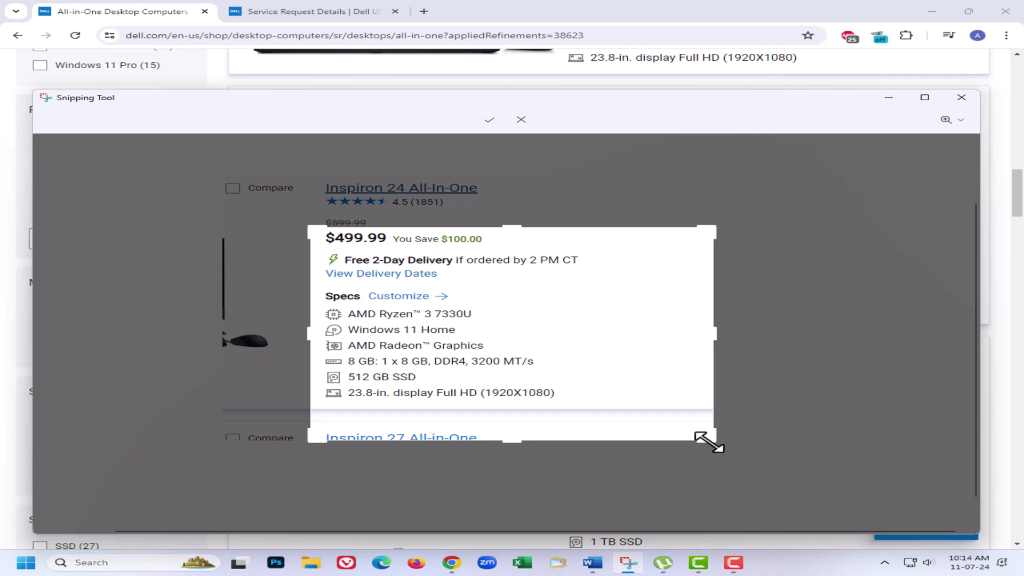
left_click_drag(709, 441, 591, 411)
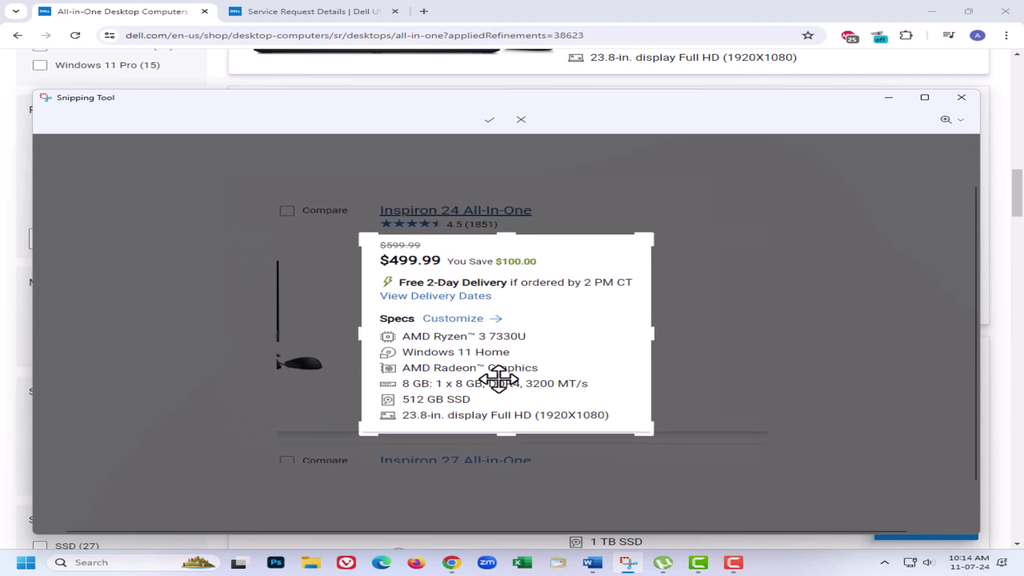
Step: Apply the crop, draw a red pen question mark, then erase all mark-ups
left_click(490, 122)
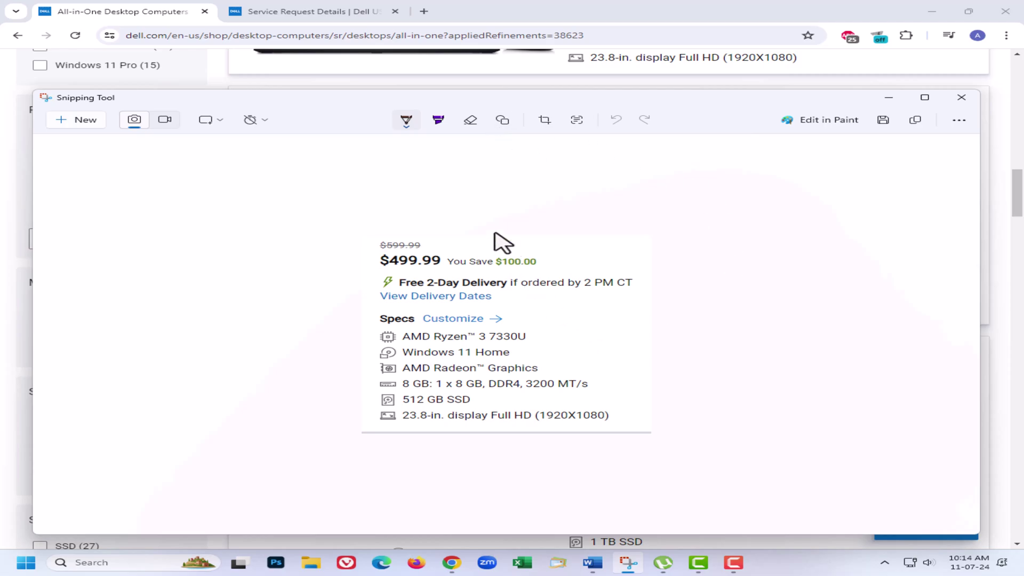
left_click(406, 127)
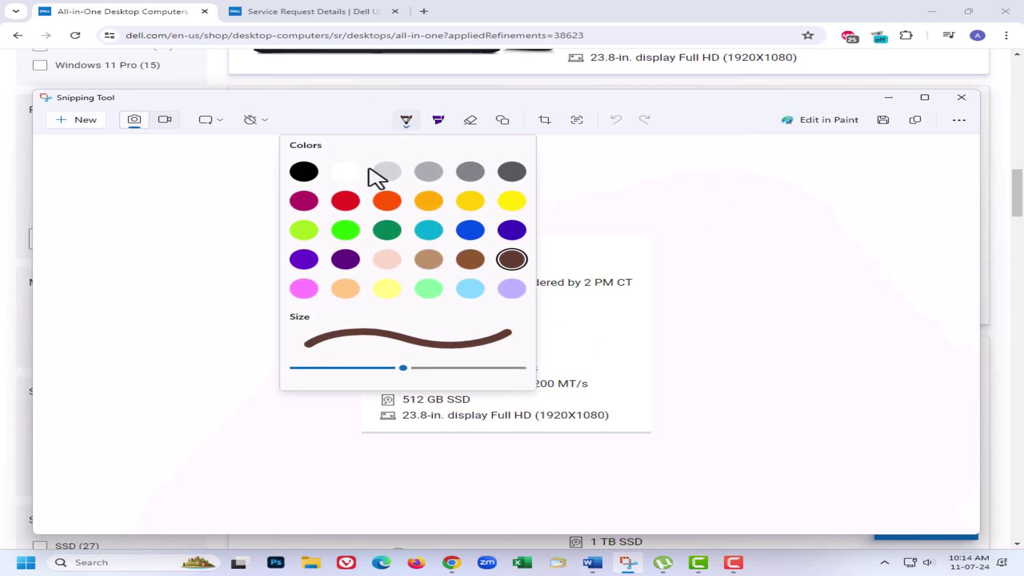
left_click(345, 200)
mouse_move(581, 241)
left_mouse_down()
mouse_move(640, 234)
mouse_move(579, 275)
mouse_move(571, 410)
mouse_move(602, 383)
left_mouse_up()
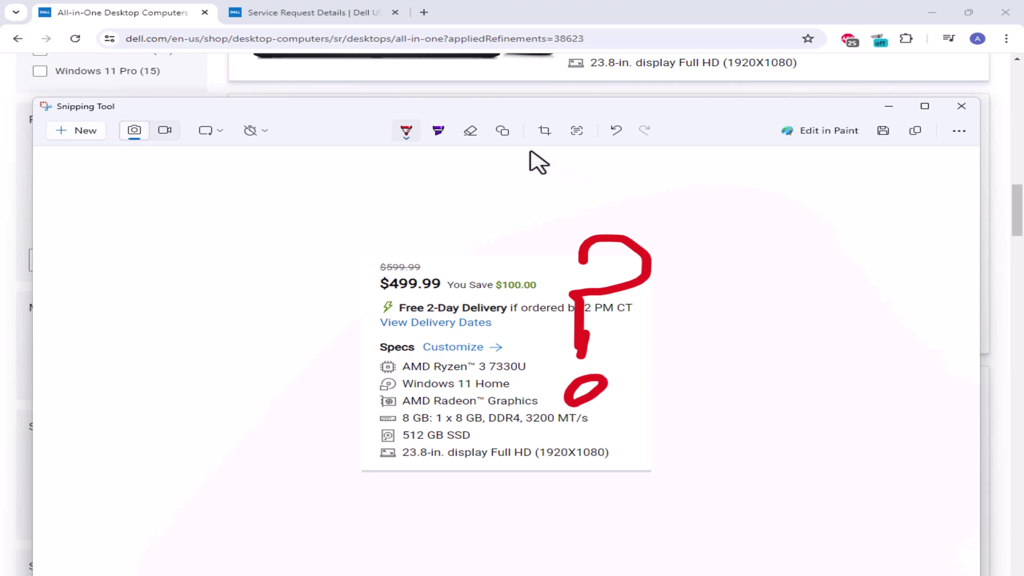
left_click(470, 131)
left_click(470, 130)
left_click(470, 162)
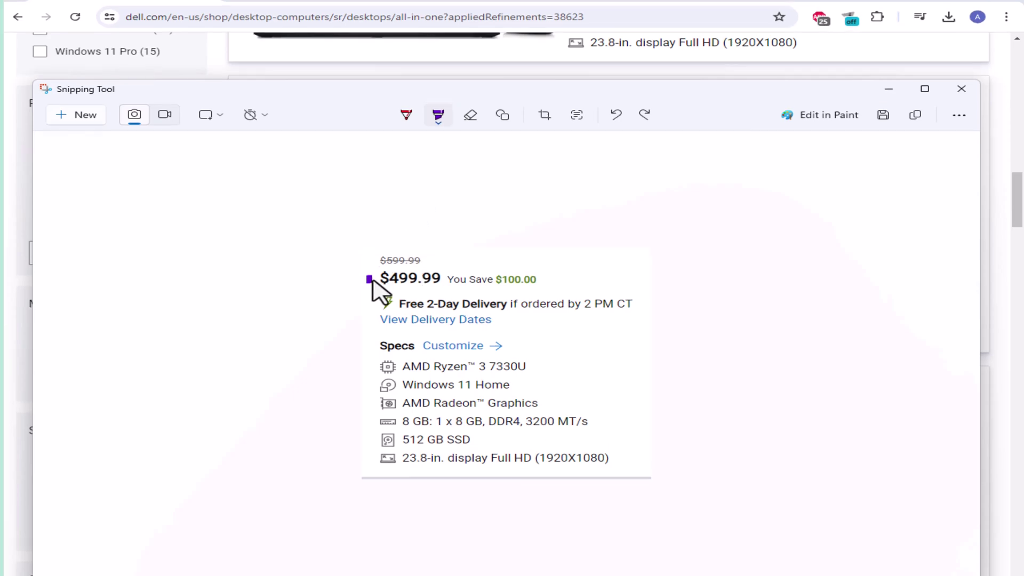
Step: Highlight $499.99 in purple and the Save $100.00 text in pink
left_click_drag(372, 281, 442, 279)
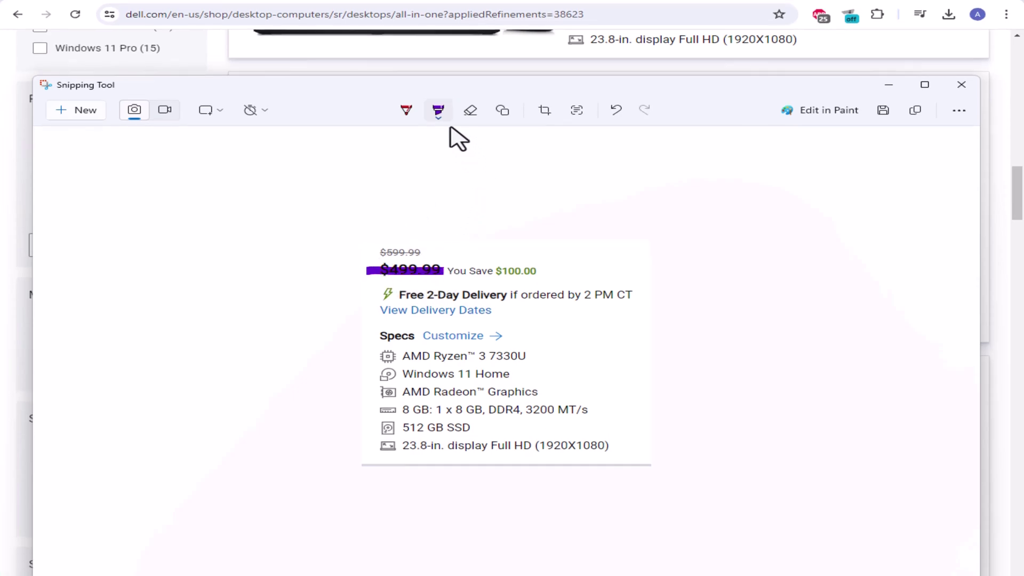
left_click(442, 116)
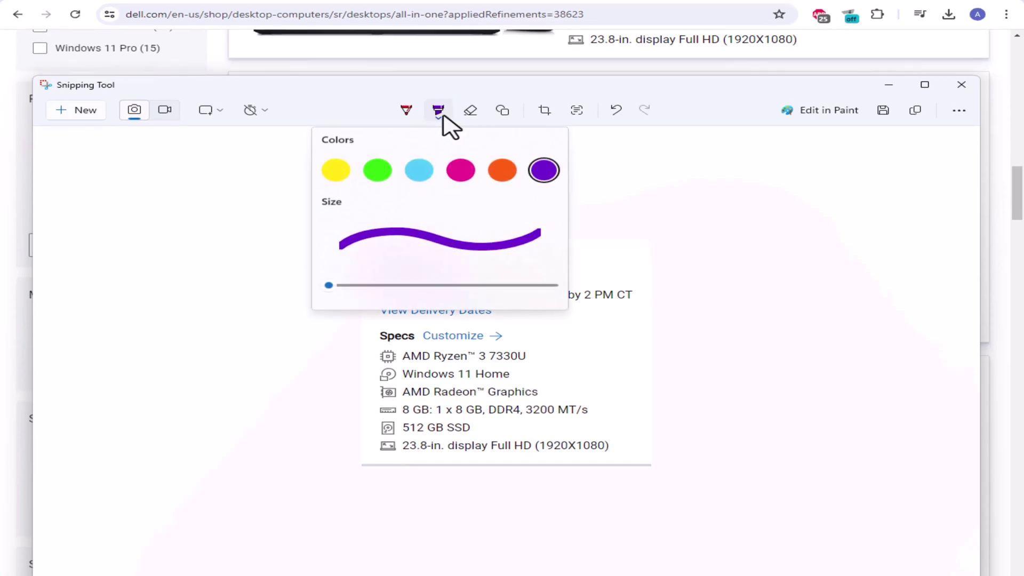
left_click(461, 168)
left_click_drag(464, 270, 535, 270)
left_click(502, 105)
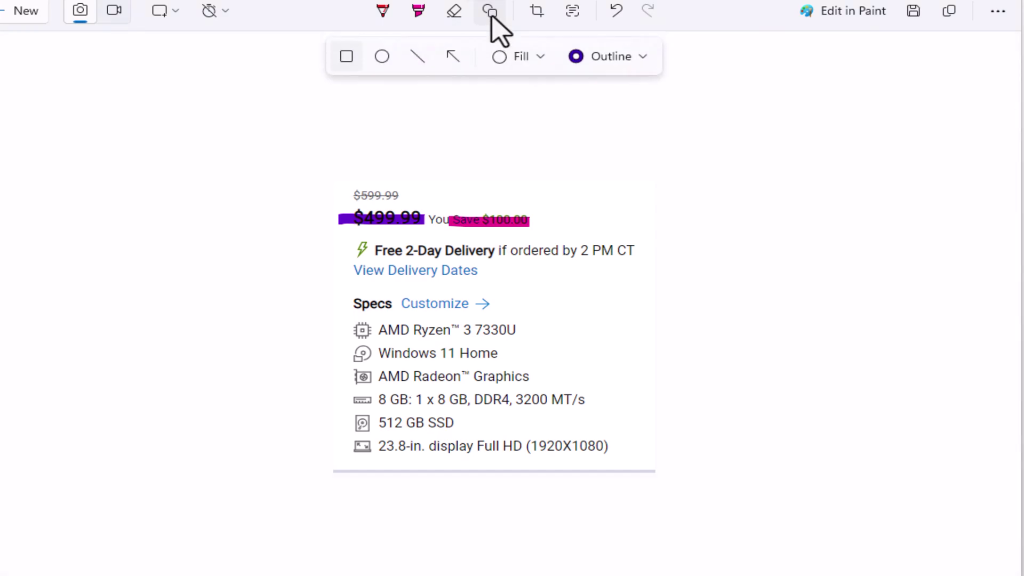
Step: Draw an orange arrow pointing at the AMD Ryzen spec line
left_click(455, 58)
left_click_drag(642, 333, 522, 334)
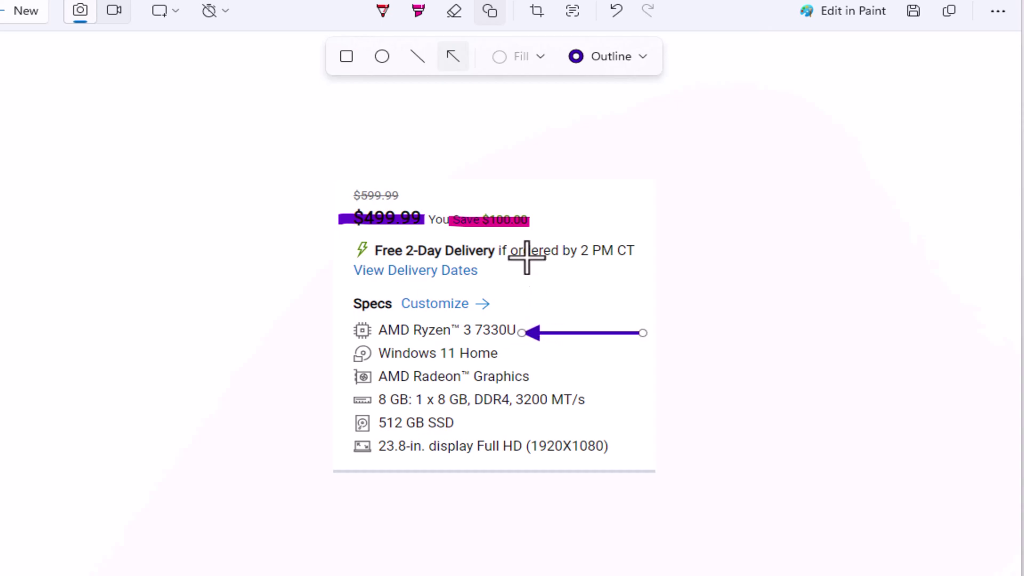
left_click(644, 57)
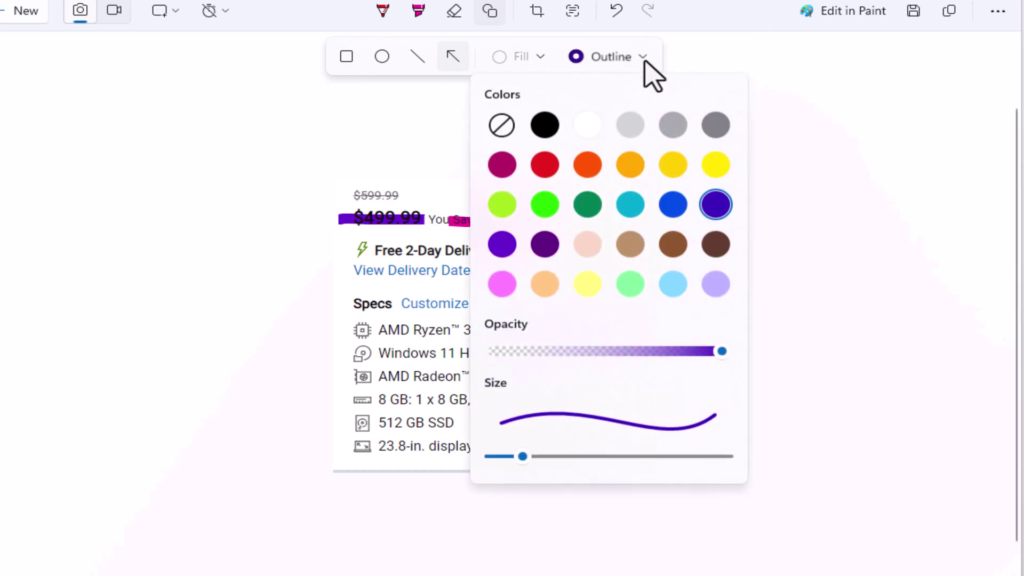
left_click(588, 167)
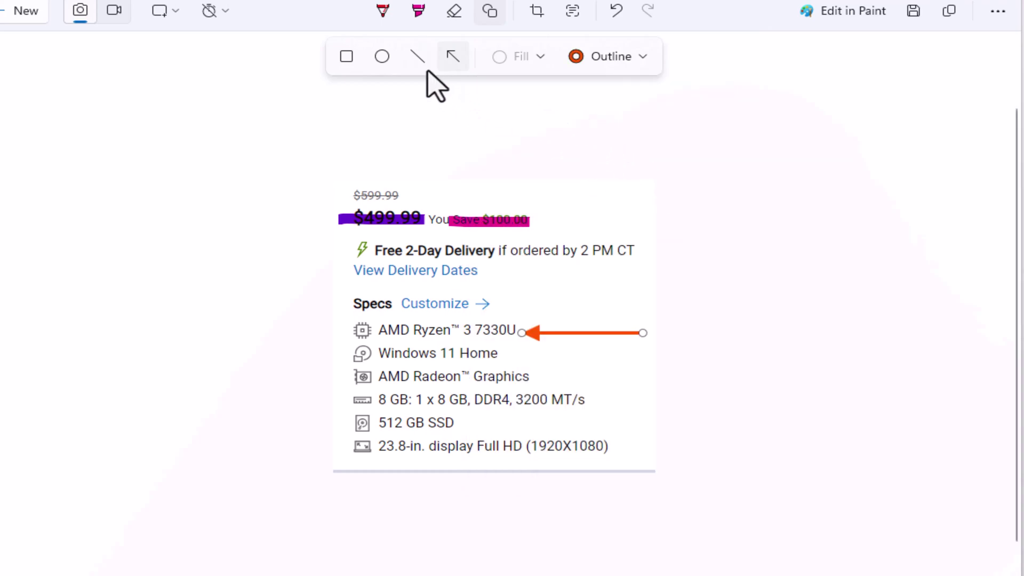
Step: Underline View Delivery Dates with a green straight line
left_click(418, 57)
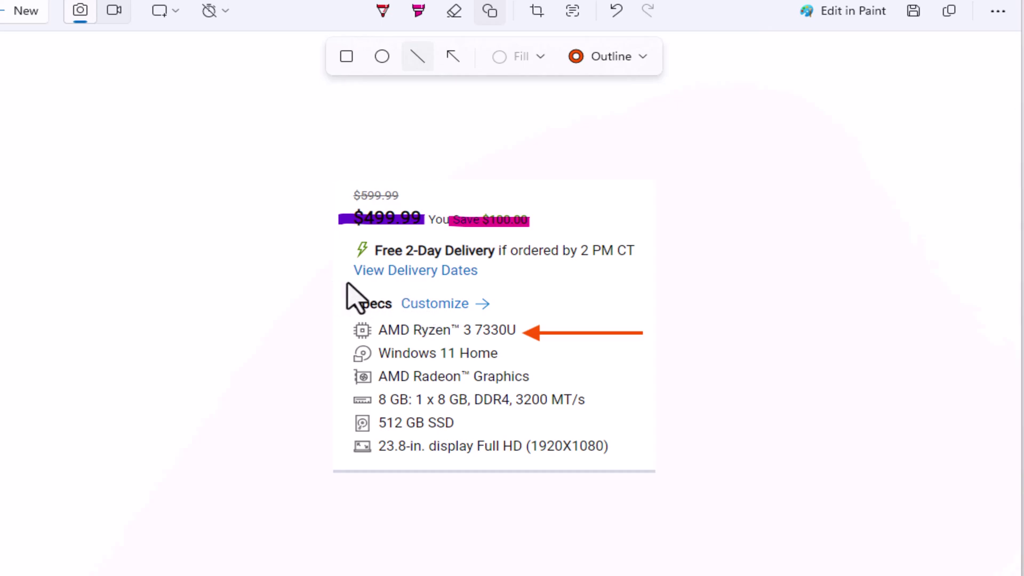
left_click_drag(354, 278, 478, 279)
left_click(642, 56)
left_click(544, 200)
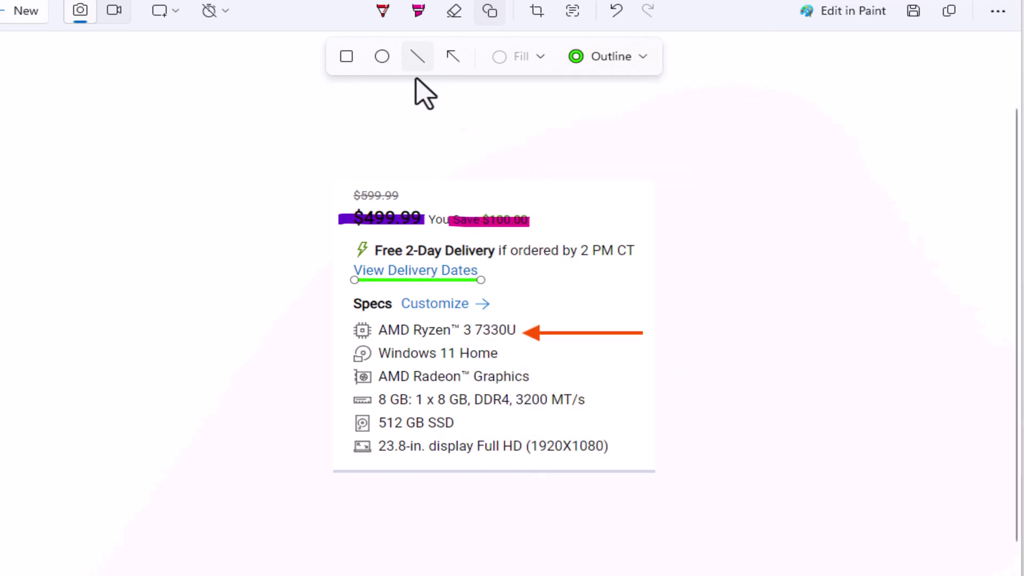
Step: Box Specs and Customize with a peach rectangle at outline size 13
left_click(346, 58)
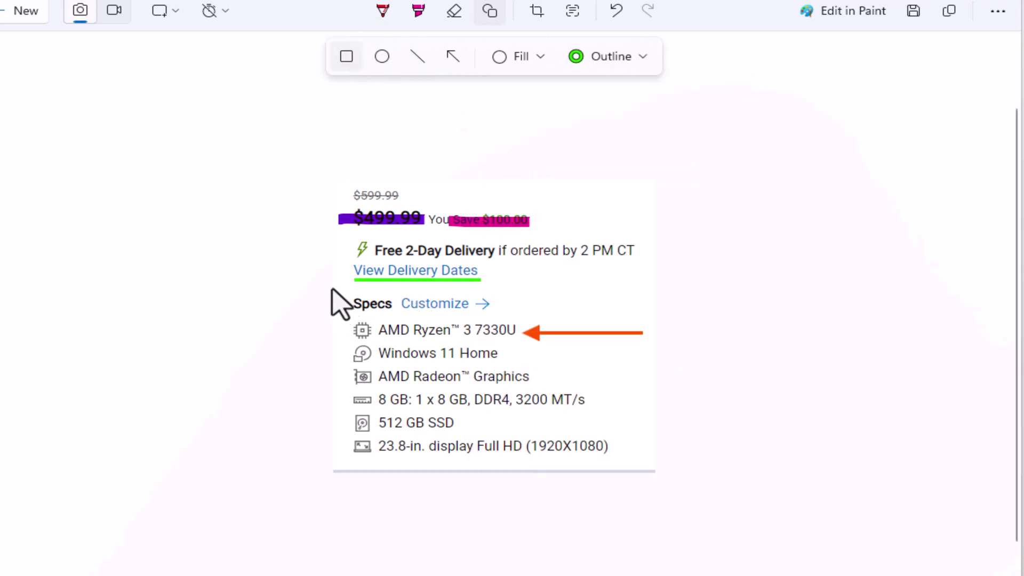
left_click_drag(337, 286, 531, 317)
left_click(643, 57)
left_click(544, 281)
left_click(642, 56)
left_click_drag(580, 454, 605, 457)
Step: Circle the 8 GB and SSD lines with a light grey ellipse
left_click(381, 57)
left_click_drag(344, 373, 514, 447)
left_click(642, 57)
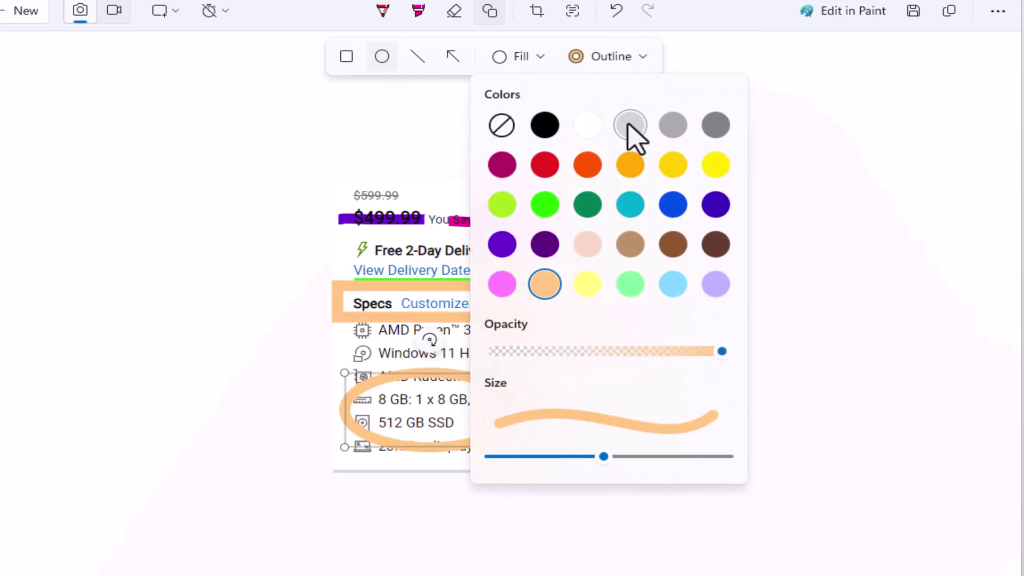
left_click(628, 123)
left_click(580, 427)
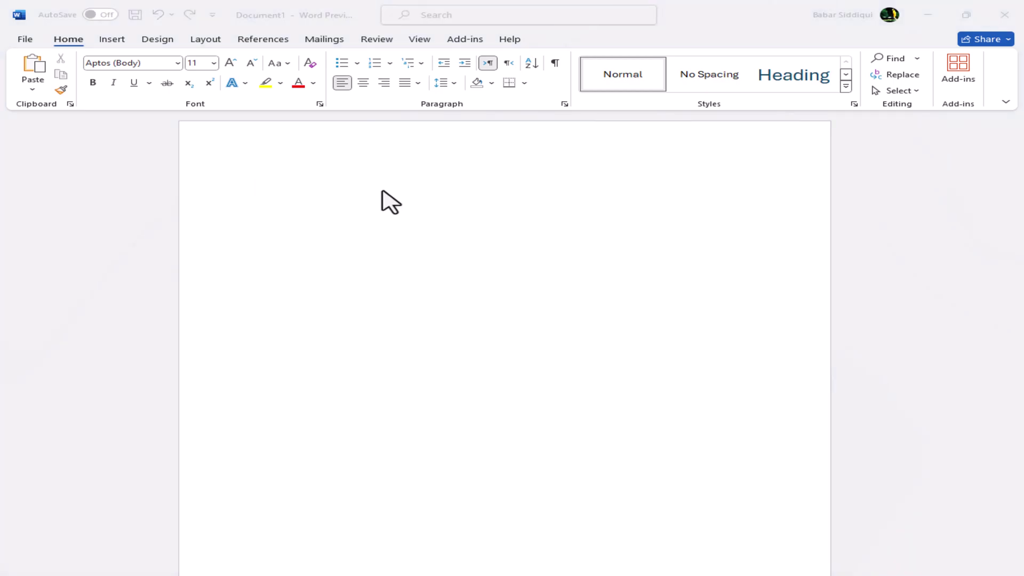
Step: Paste the annotated Inspiron snip into Word's Document1, then minimize Word
left_click(468, 262)
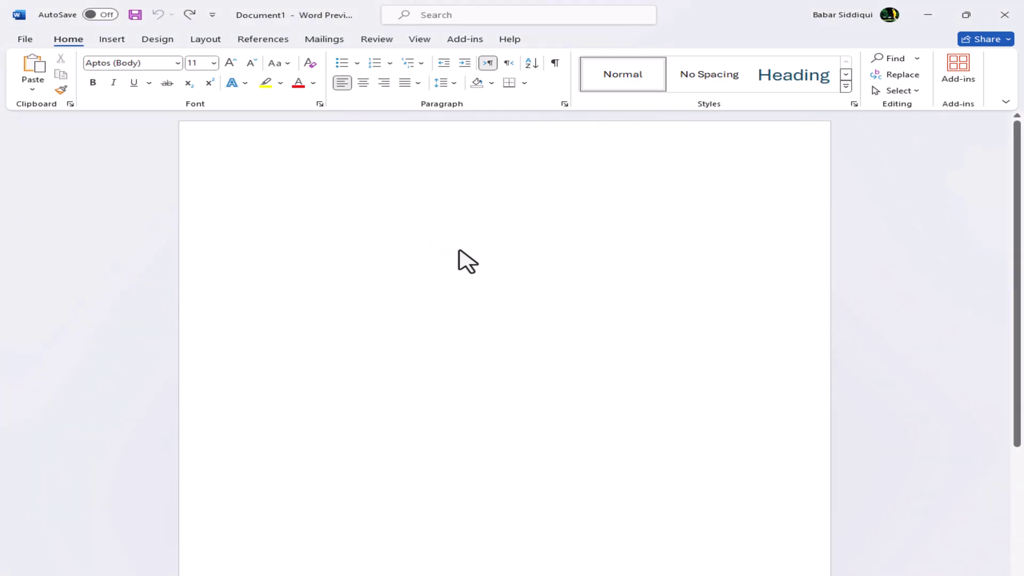
key("ctrl+v")
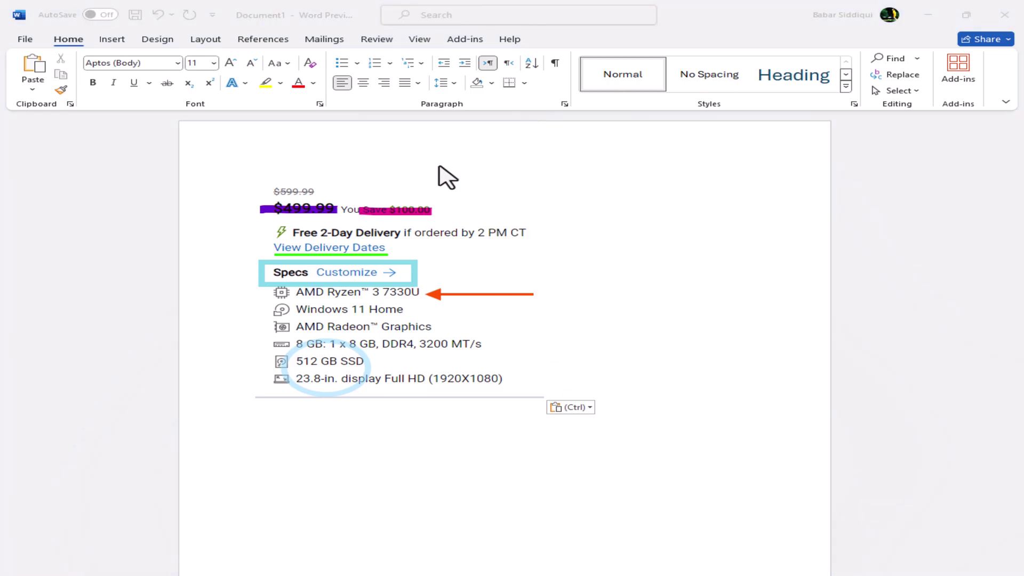
left_click(934, 16)
Step: Undo the last change, copy the annotated snip, then erase all its mark-ups
key("ctrl+z")
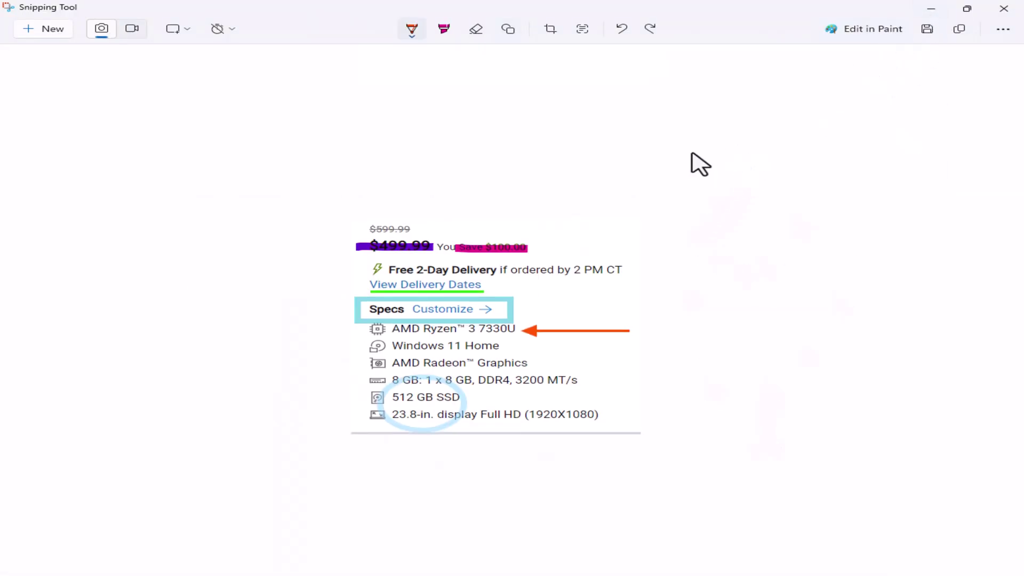
left_click(963, 36)
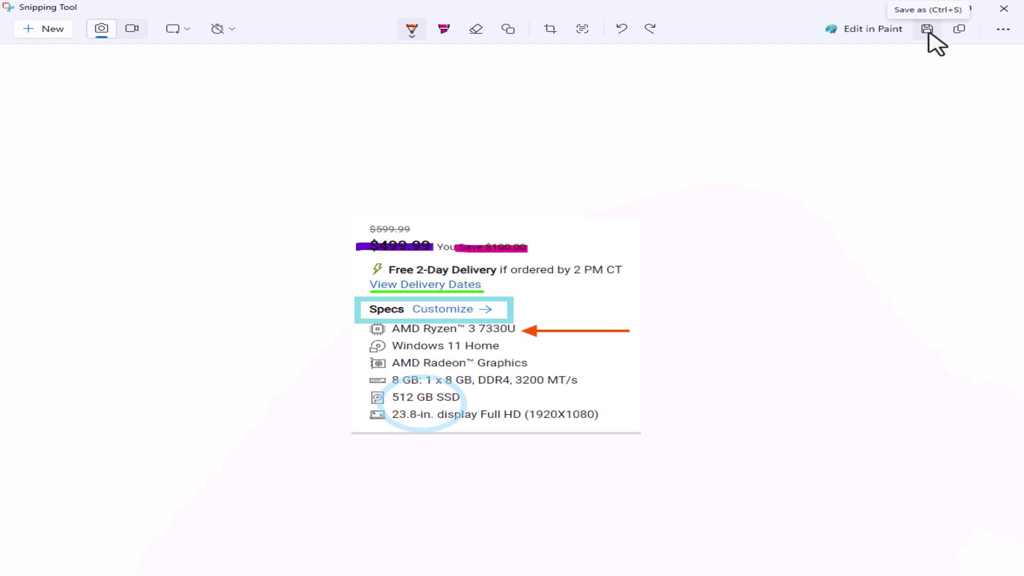
left_click(508, 30)
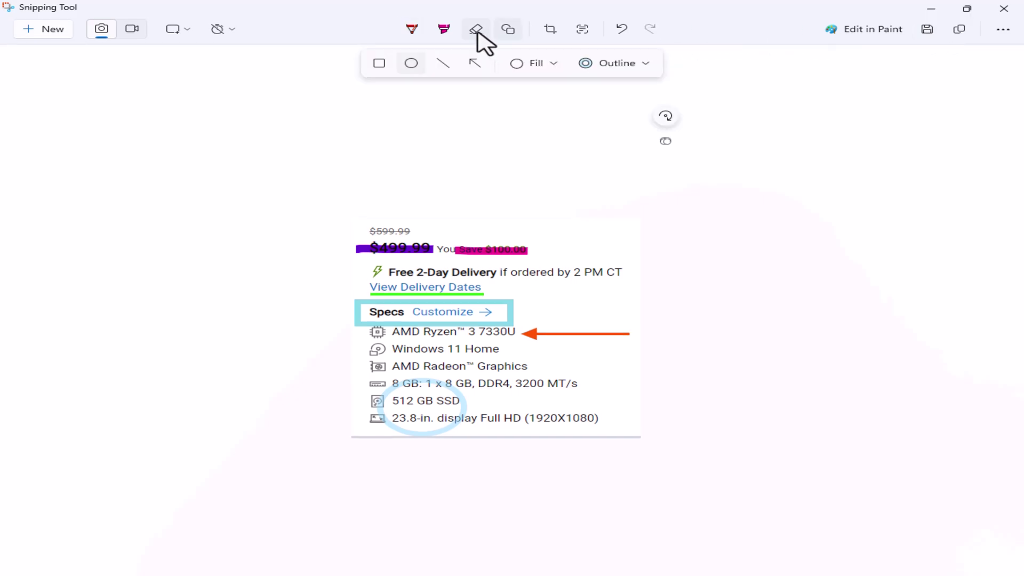
left_click(470, 34)
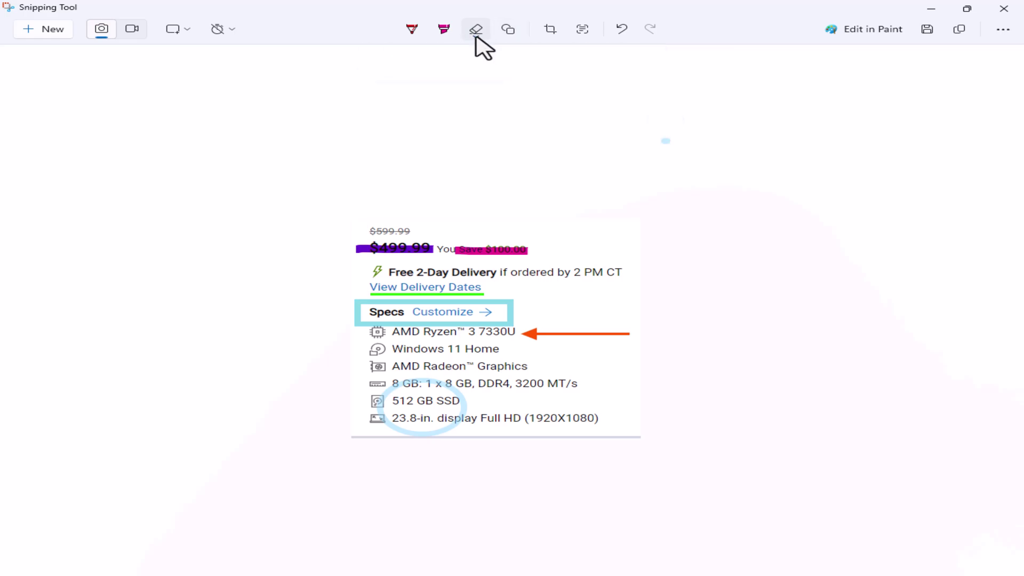
left_click(477, 35)
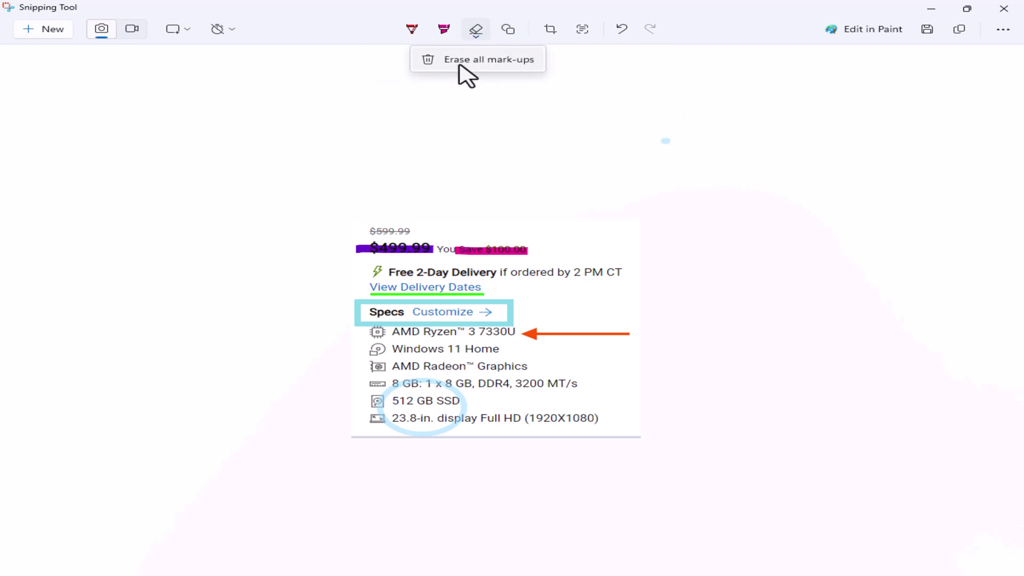
left_click(518, 65)
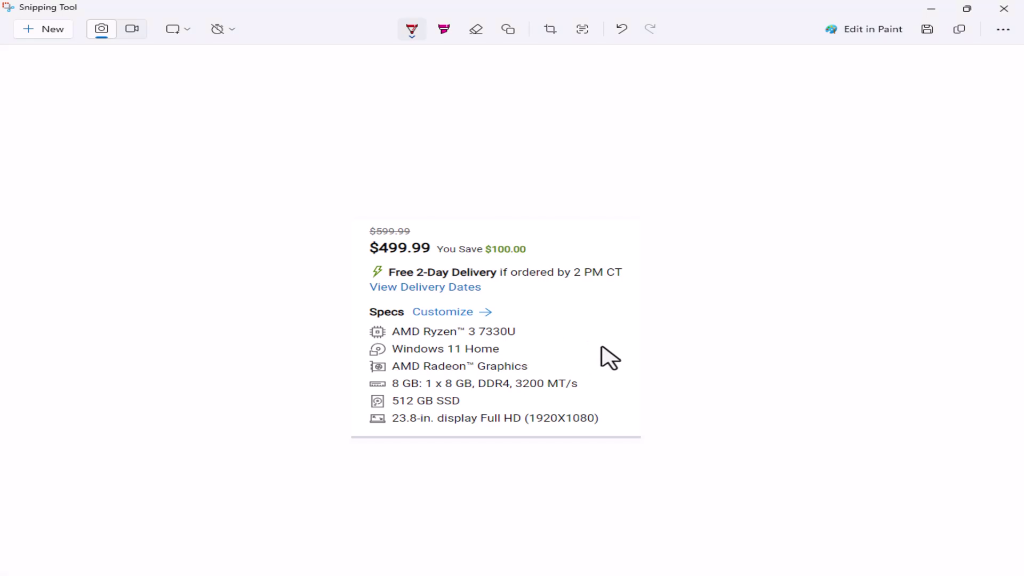
Step: Show the ruler tilted to 11° and draw an orange ballpoint line along its edge
key("ctrl+r")
scroll(642, 377, "down", 2)
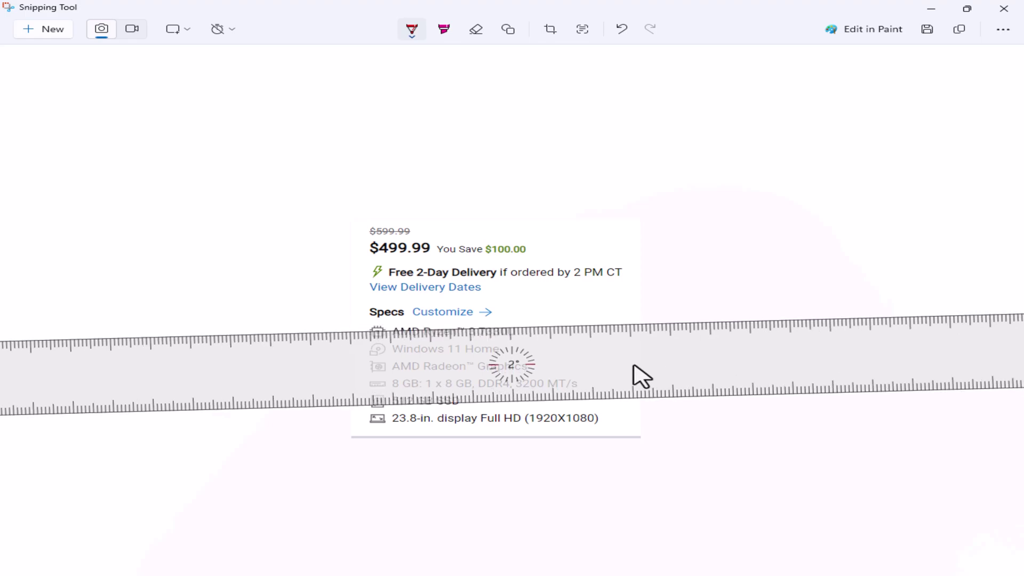
scroll(643, 377, "down", 6)
left_click_drag(653, 379, 631, 324)
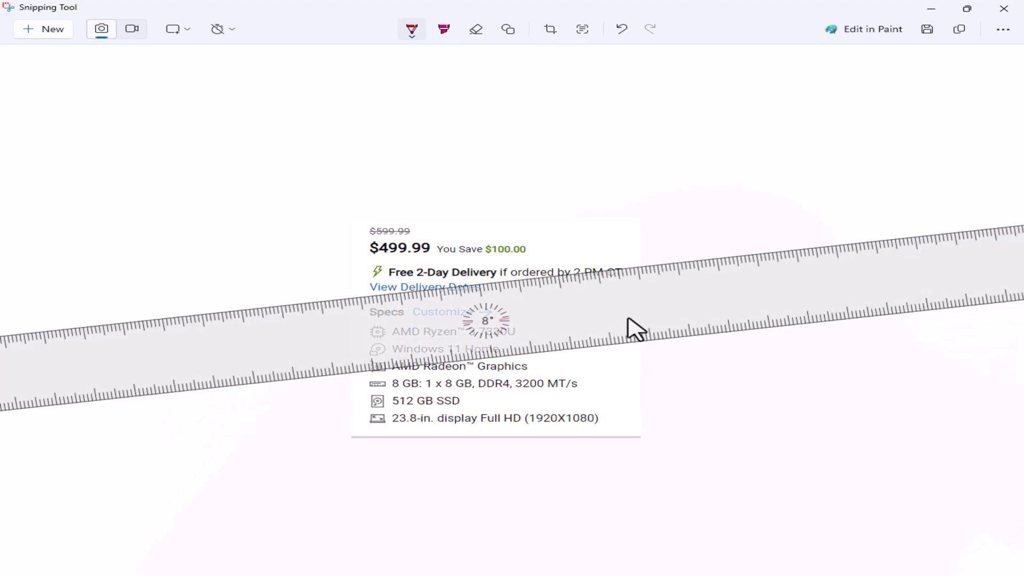
key("ctrl+r")
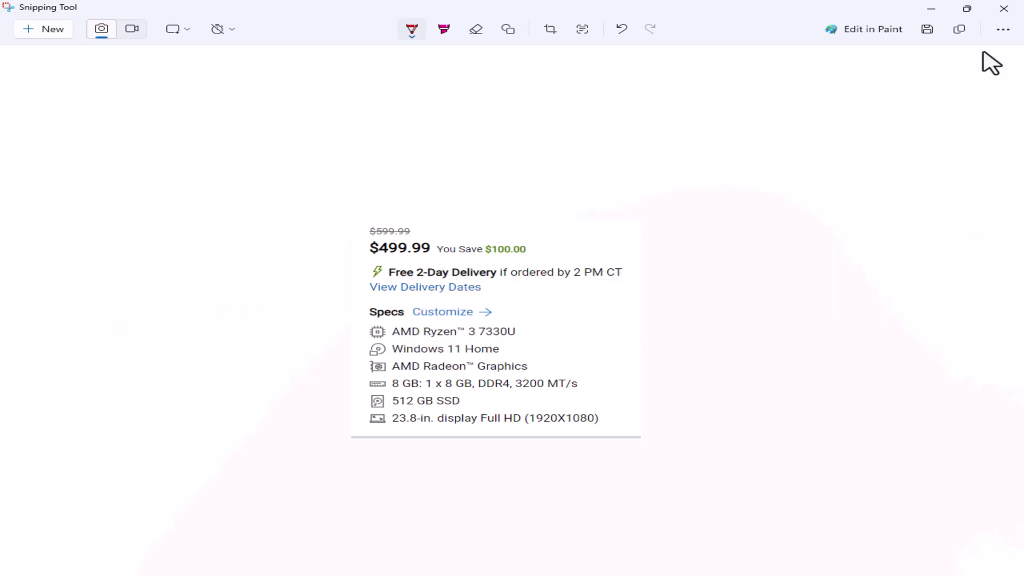
left_click(1002, 31)
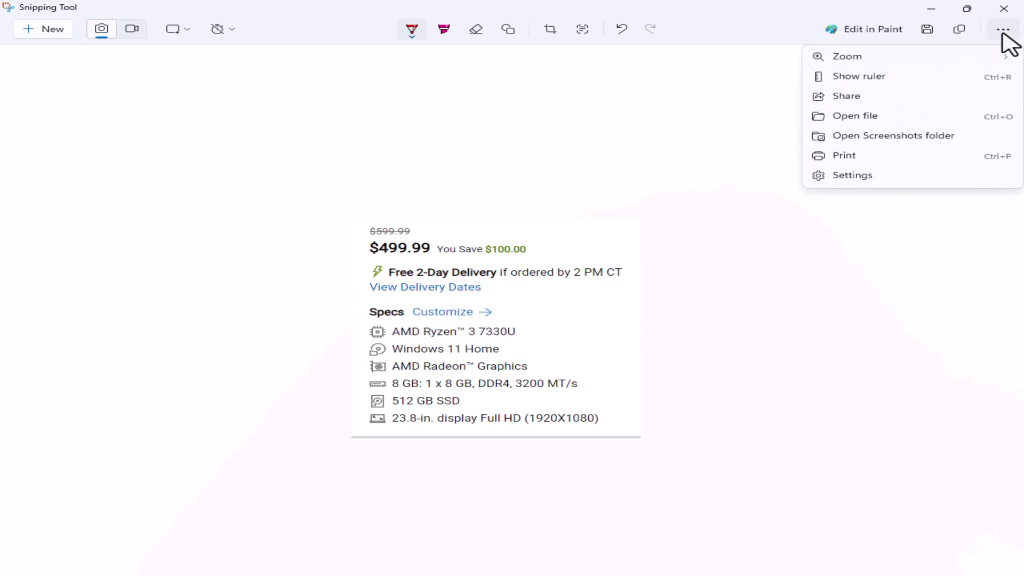
left_click(875, 77)
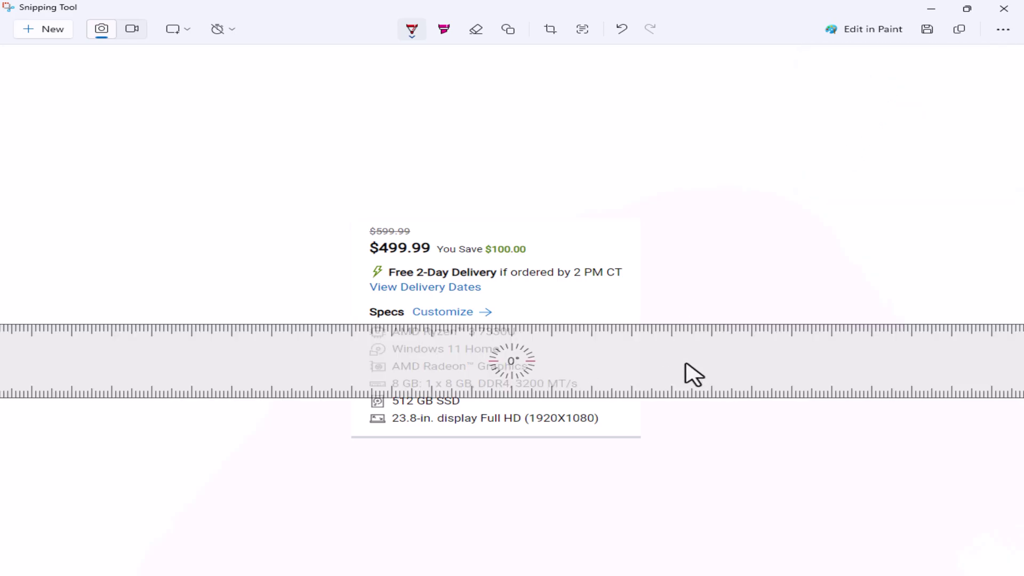
scroll(709, 384, "up", 8)
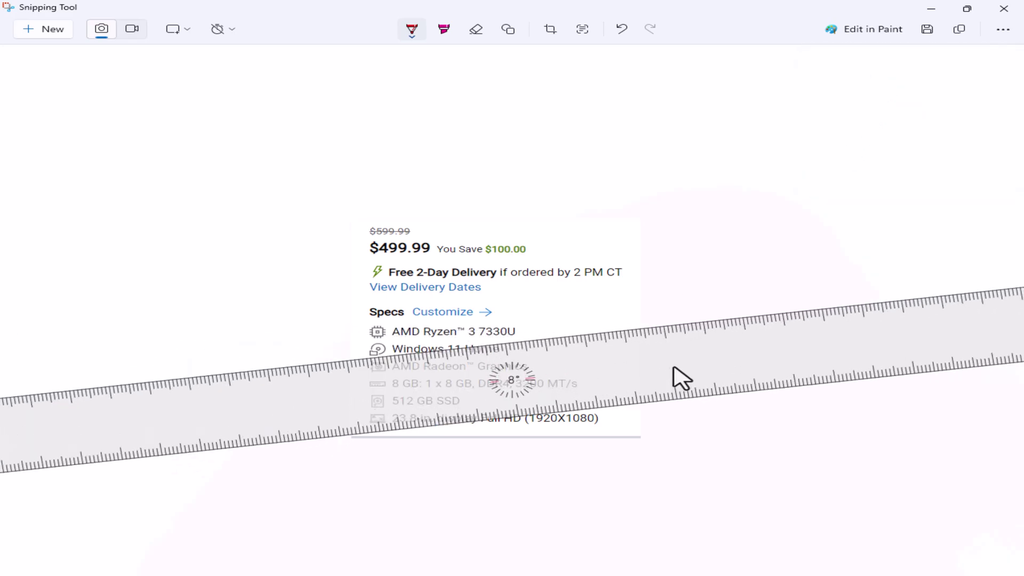
scroll(688, 335, "up", 3)
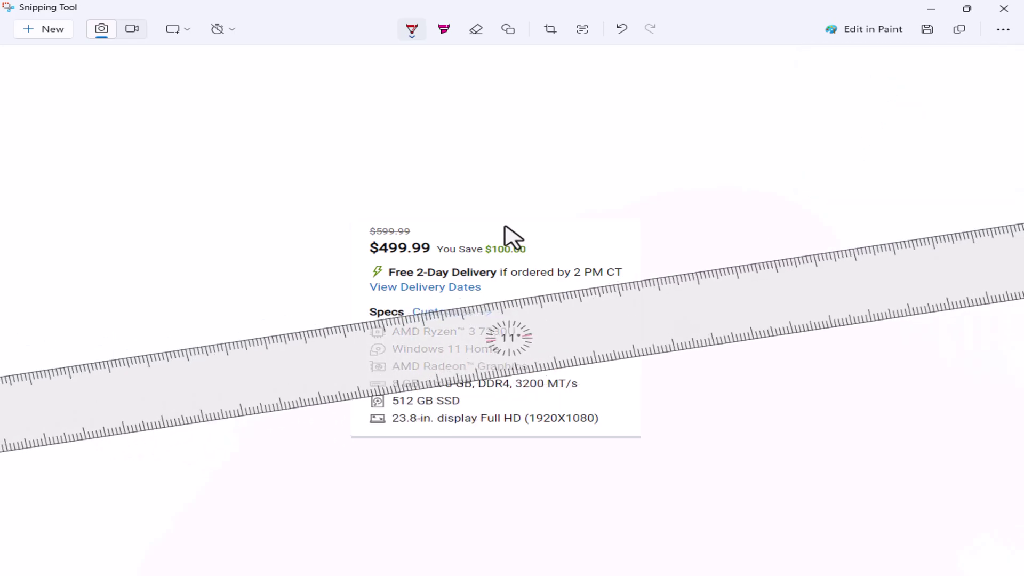
left_click(411, 39)
left_click_drag(320, 327, 667, 297)
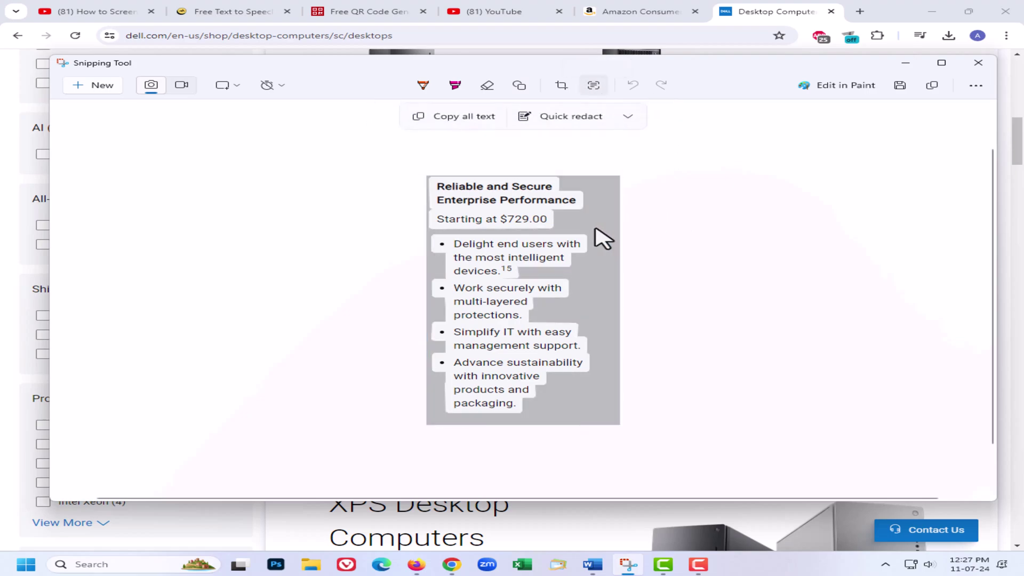
Step: Copy all text from the OptiPlex snip and paste it into the message
left_click(463, 118)
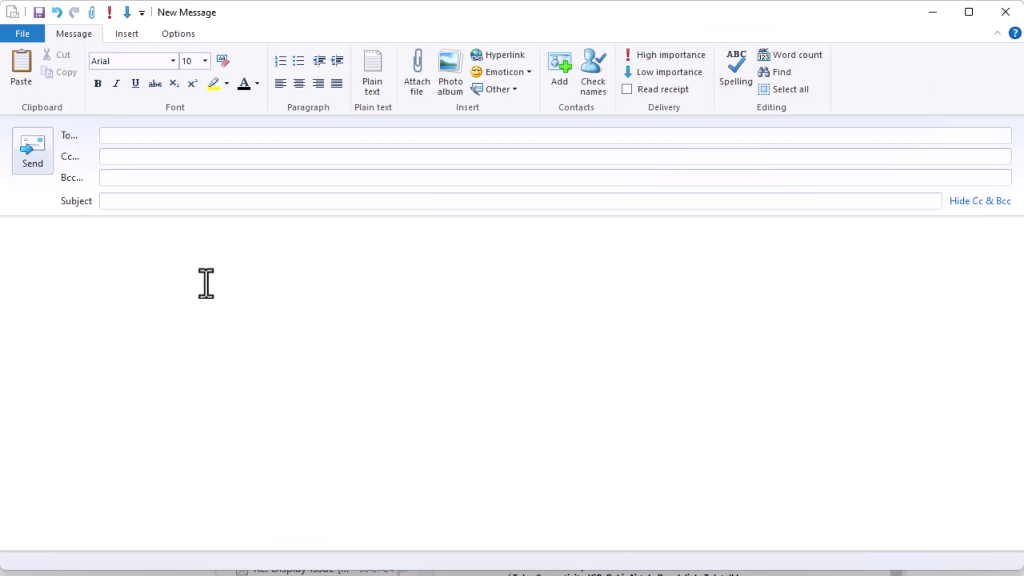
key("ctrl+v")
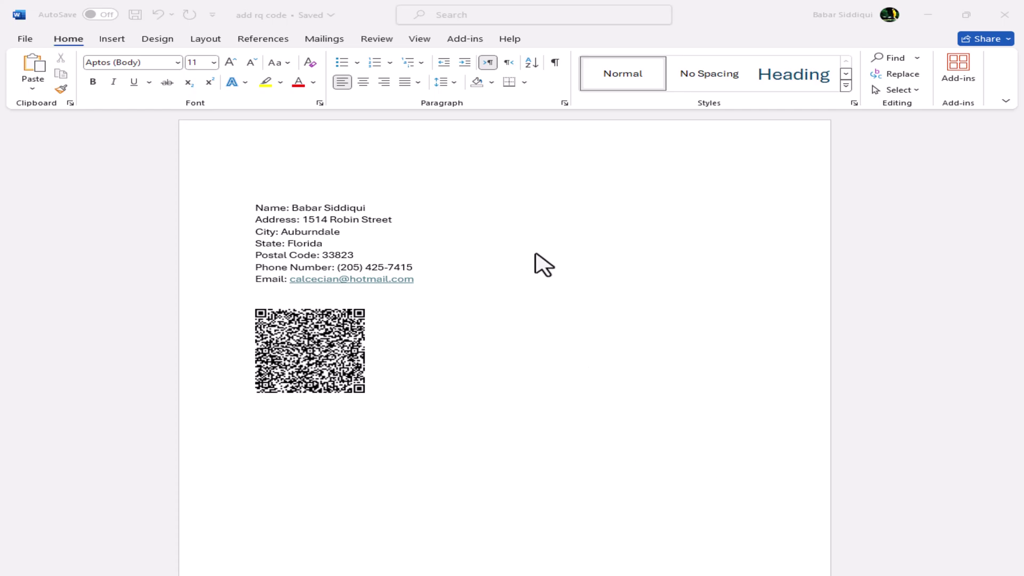
Step: Snip Word's contact-details block with the QR code and copy all its detected text
left_click(310, 181)
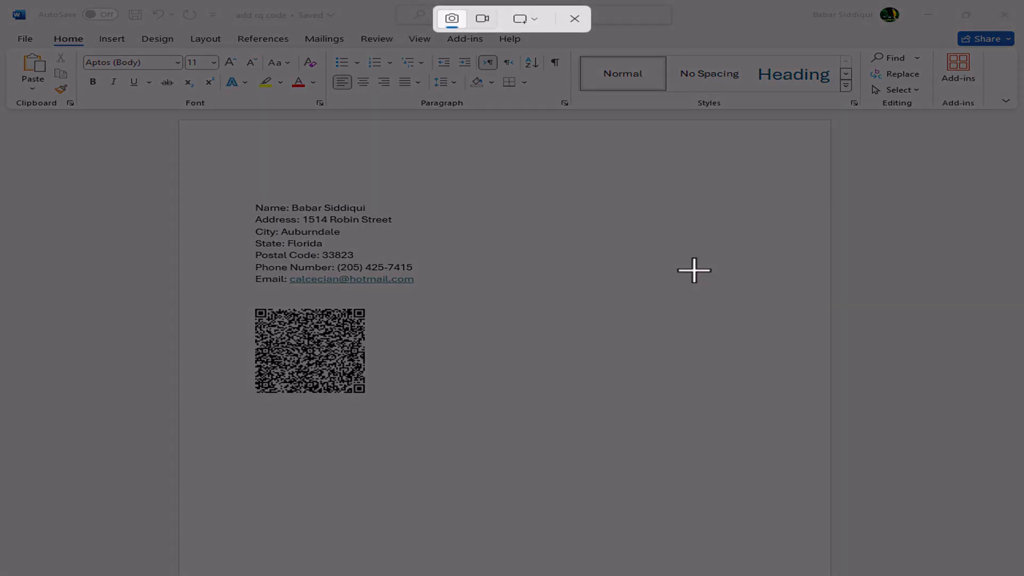
left_click_drag(210, 151, 490, 469)
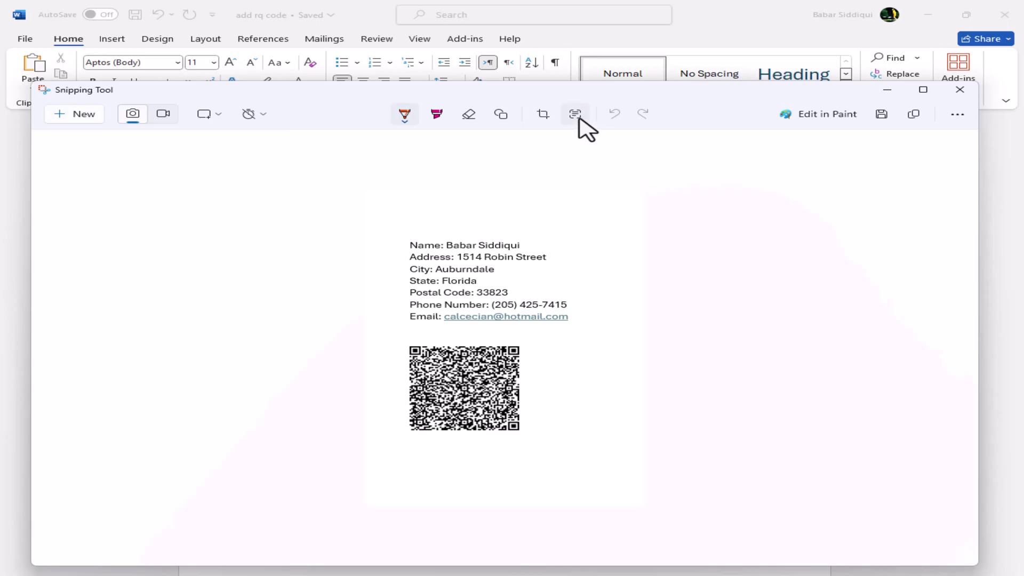
left_click(575, 114)
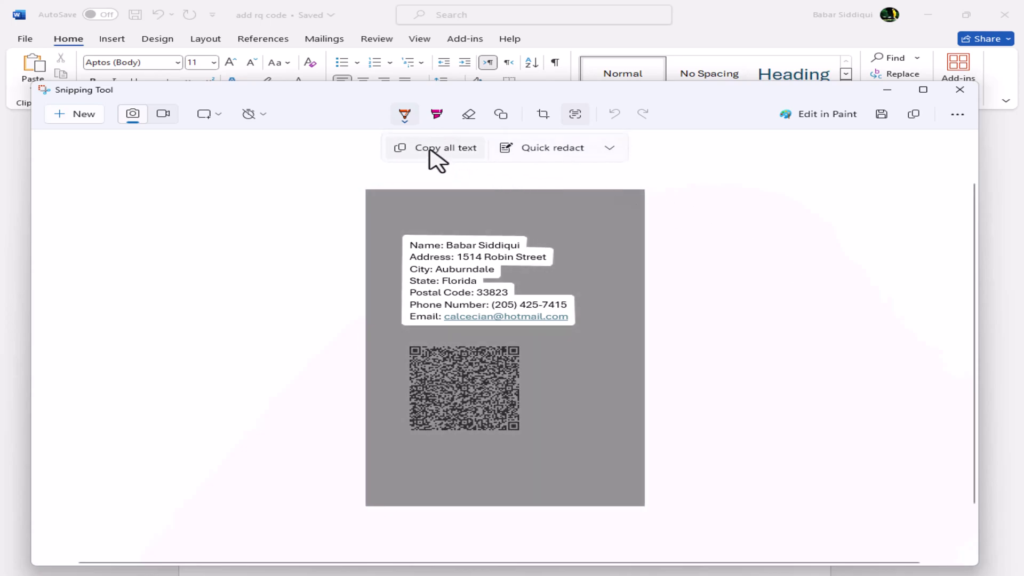
left_click(430, 151)
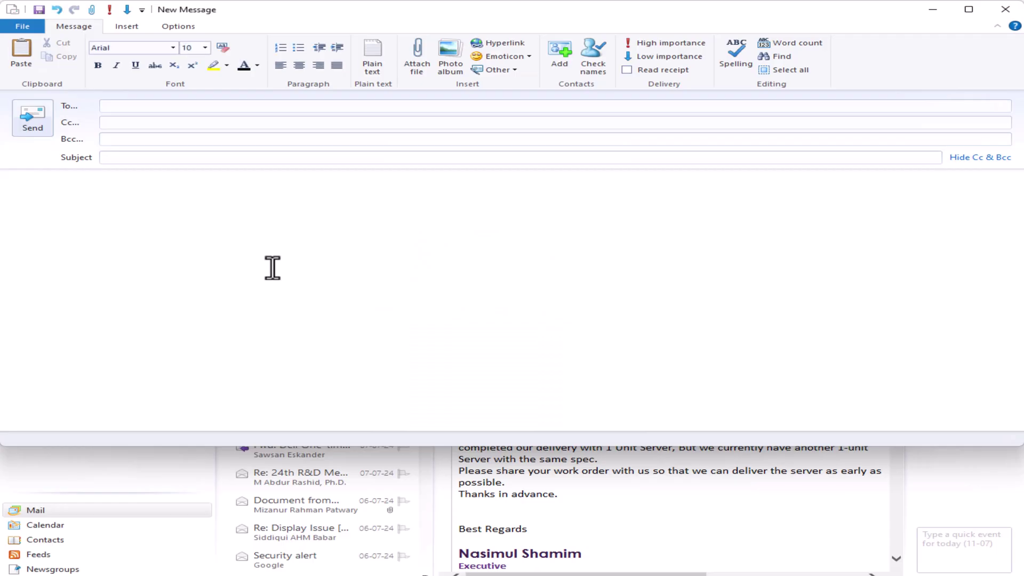
Step: Paste the contact text, then quick-redact the snip with phone-number redaction turned off
key("ctrl+v")
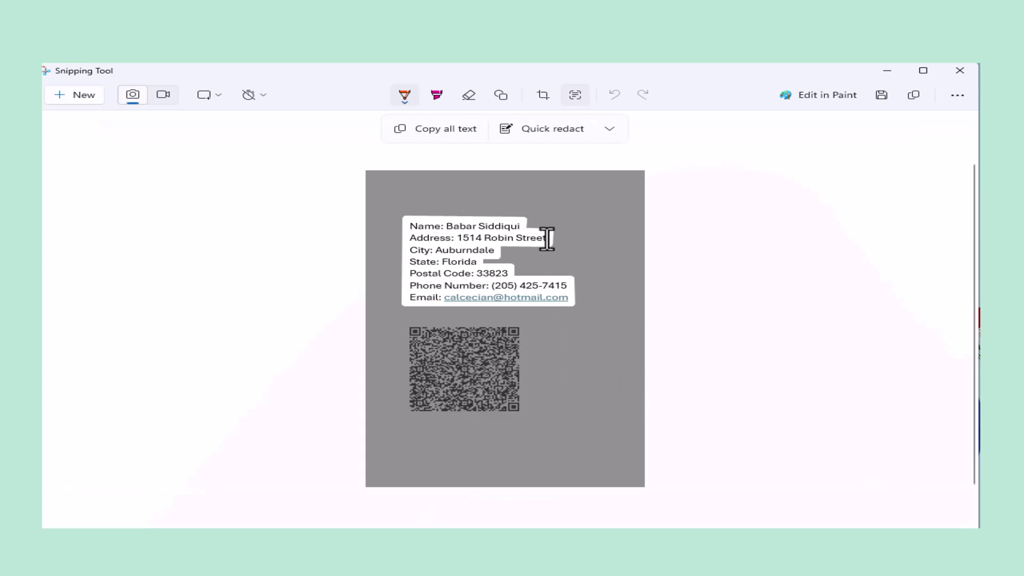
left_click(613, 133)
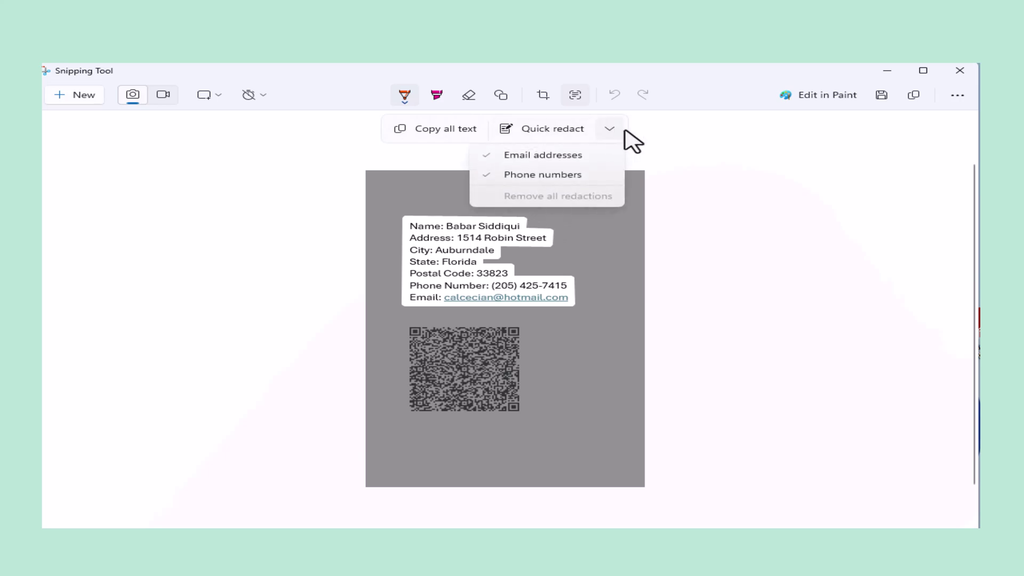
left_click(528, 176)
left_click(611, 233)
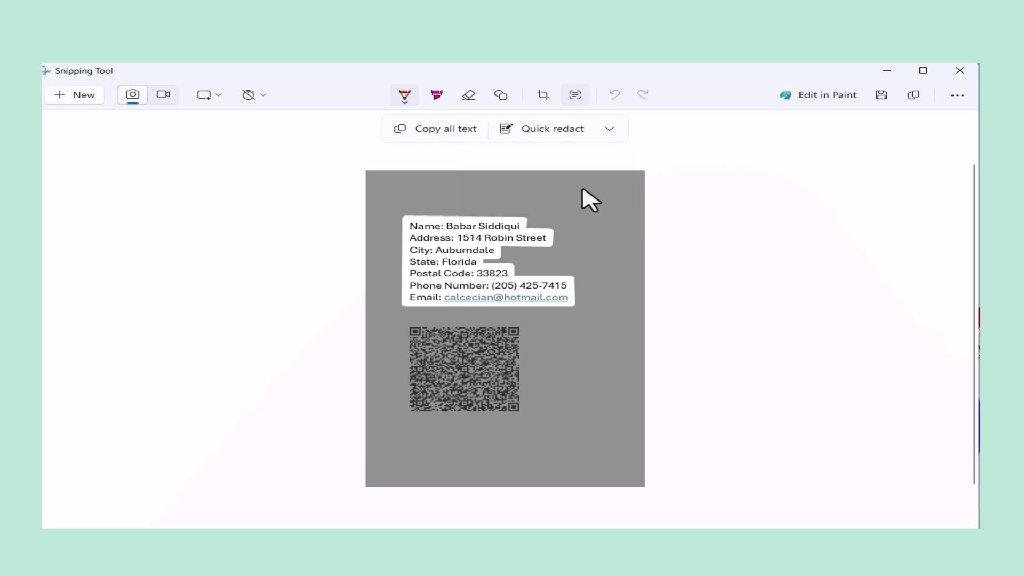
left_click(579, 130)
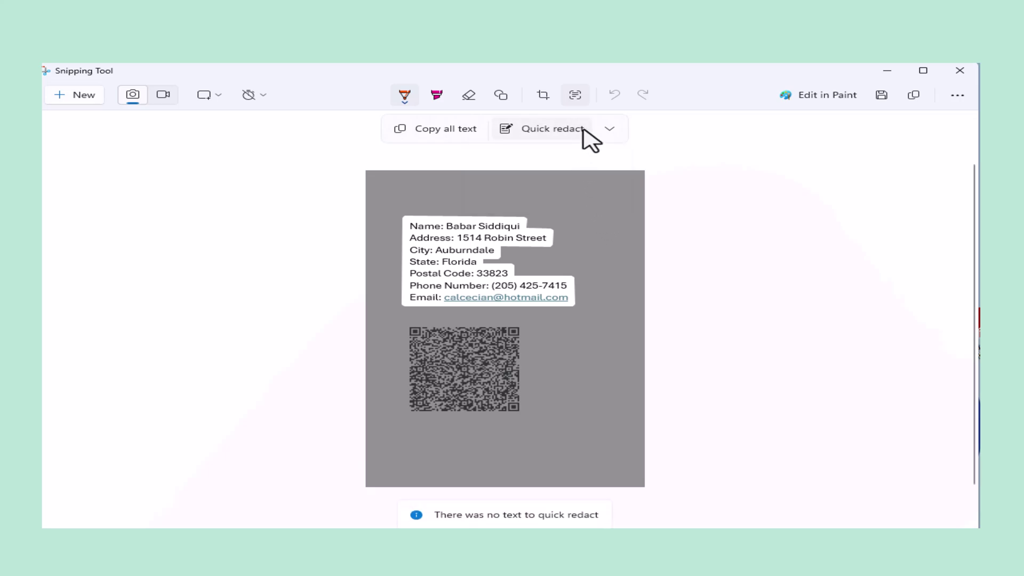
Step: Re-enable phone-number redaction and quick-redact both the phone number and the email address
left_click(611, 135)
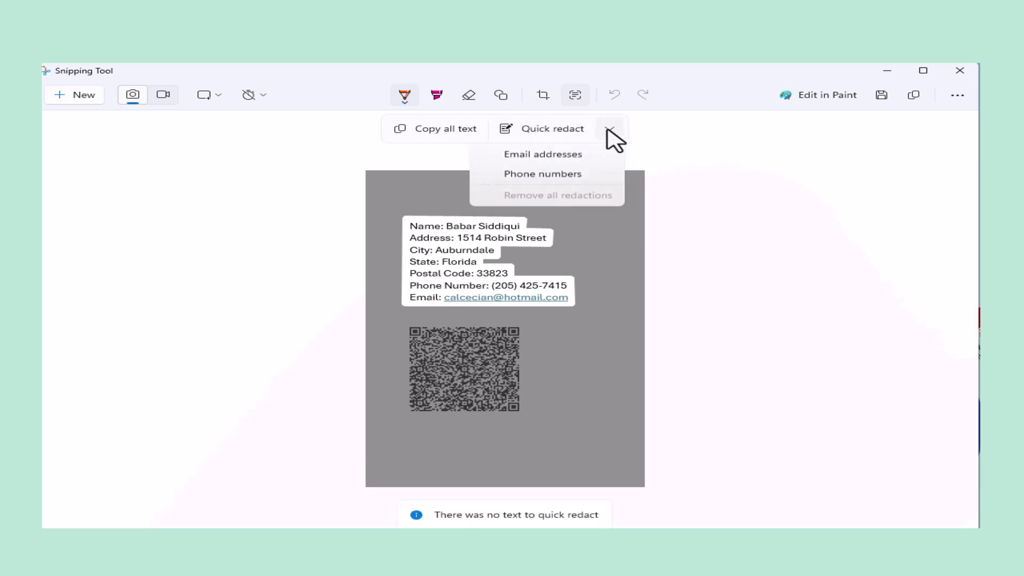
left_click(549, 177)
left_click(536, 133)
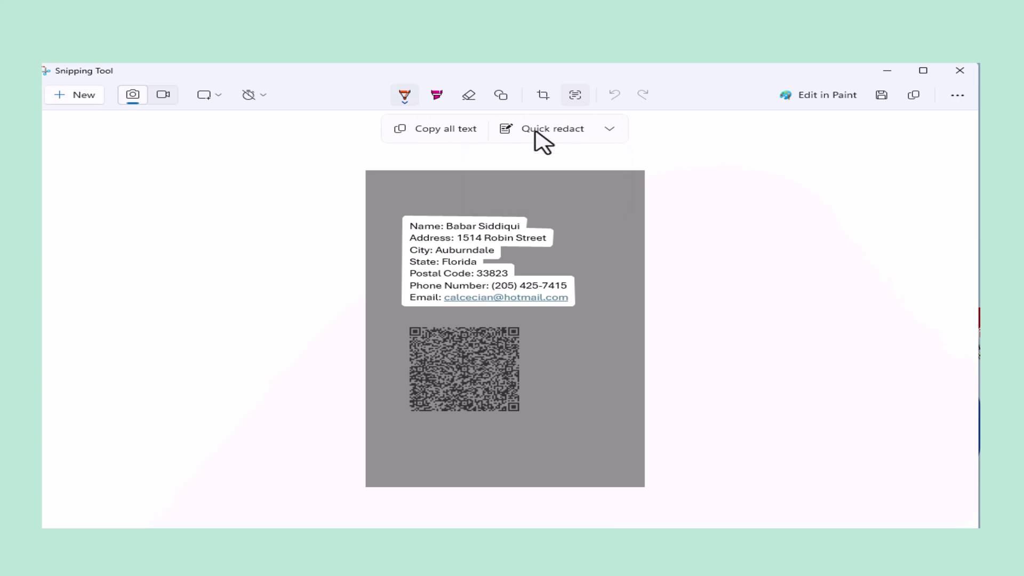
left_click(536, 133)
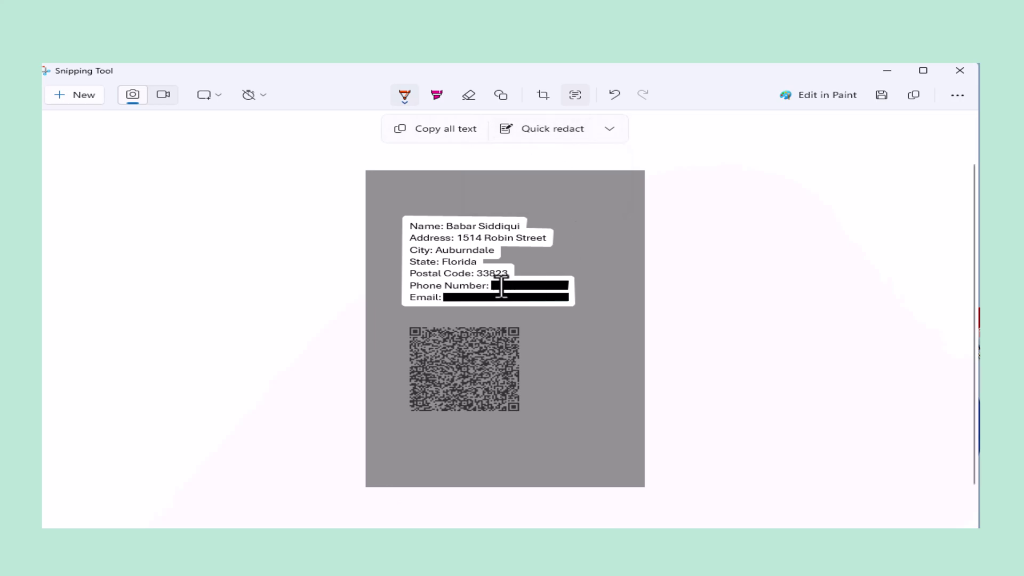
Step: Clear all redactions from the snip, then black out only the email address
left_click(609, 133)
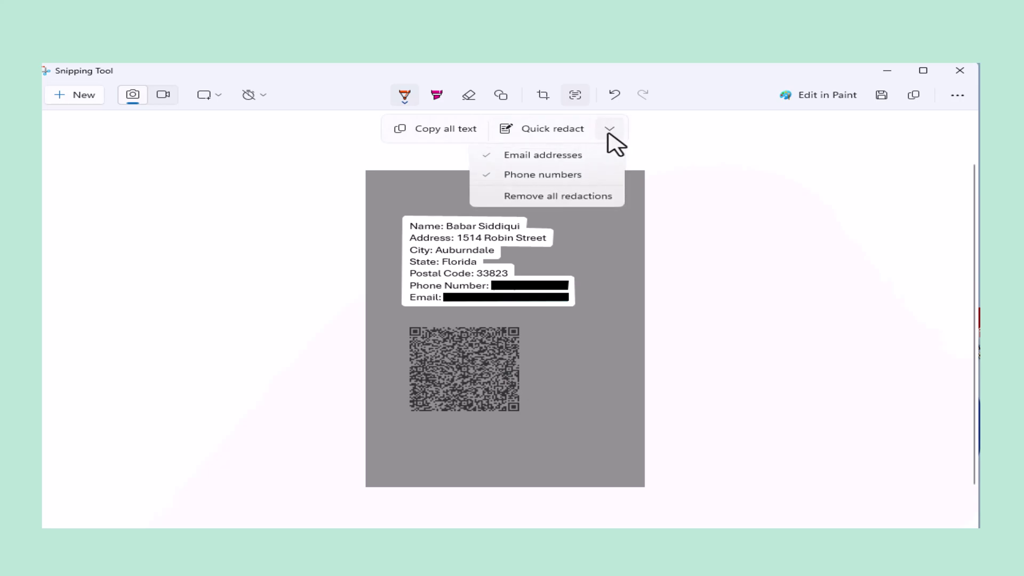
left_click(531, 132)
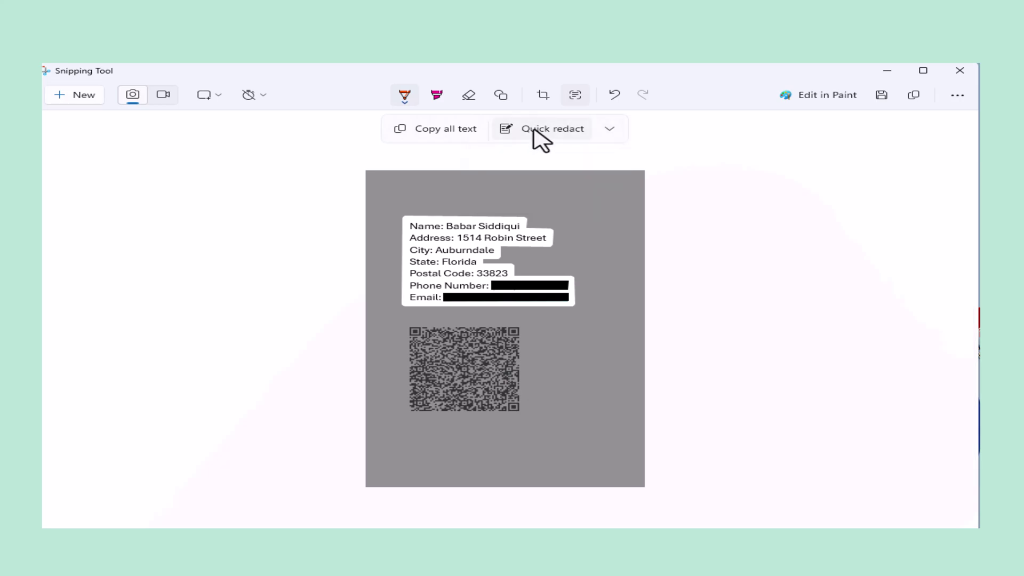
left_click(611, 130)
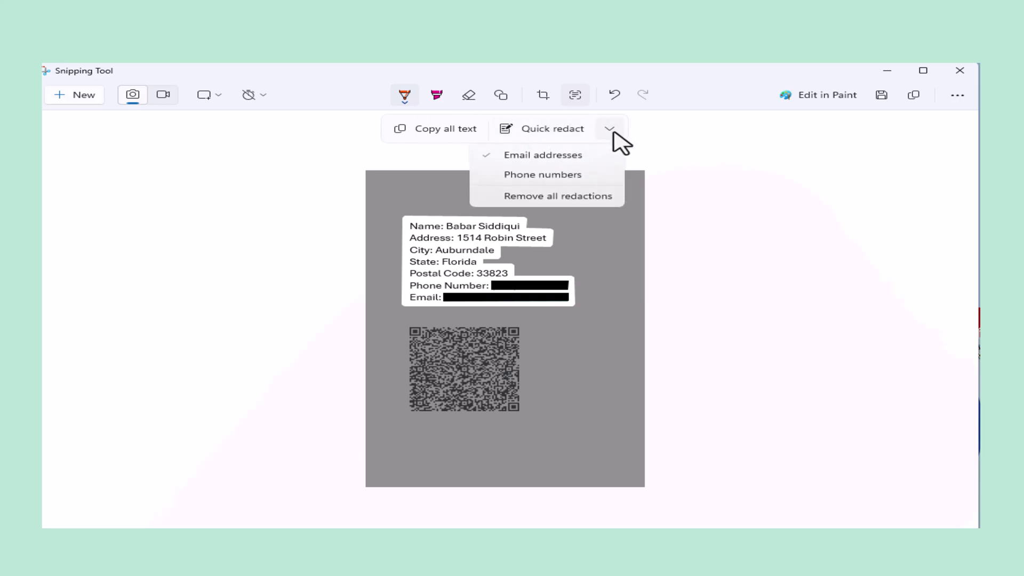
left_click(557, 195)
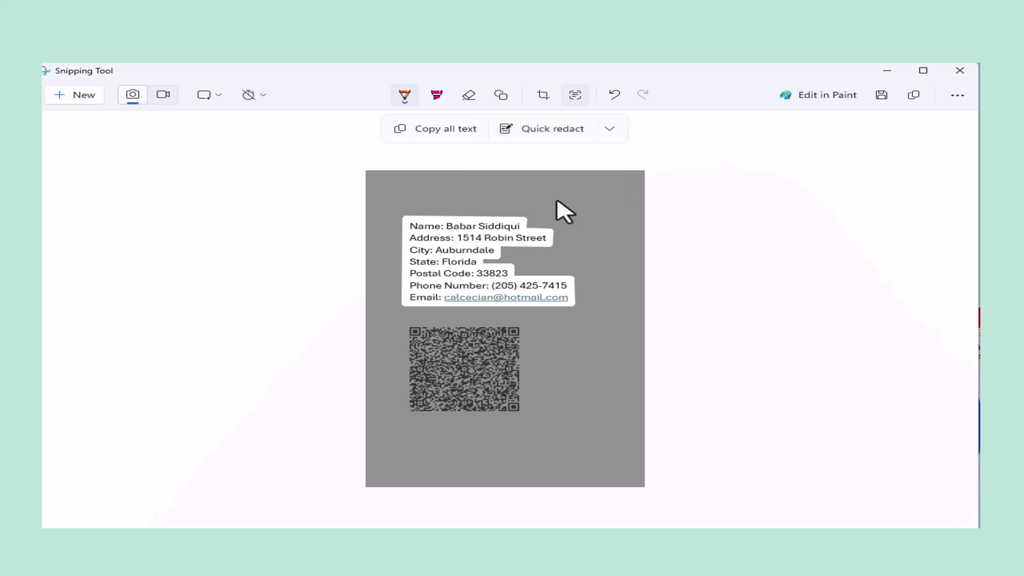
left_click(539, 129)
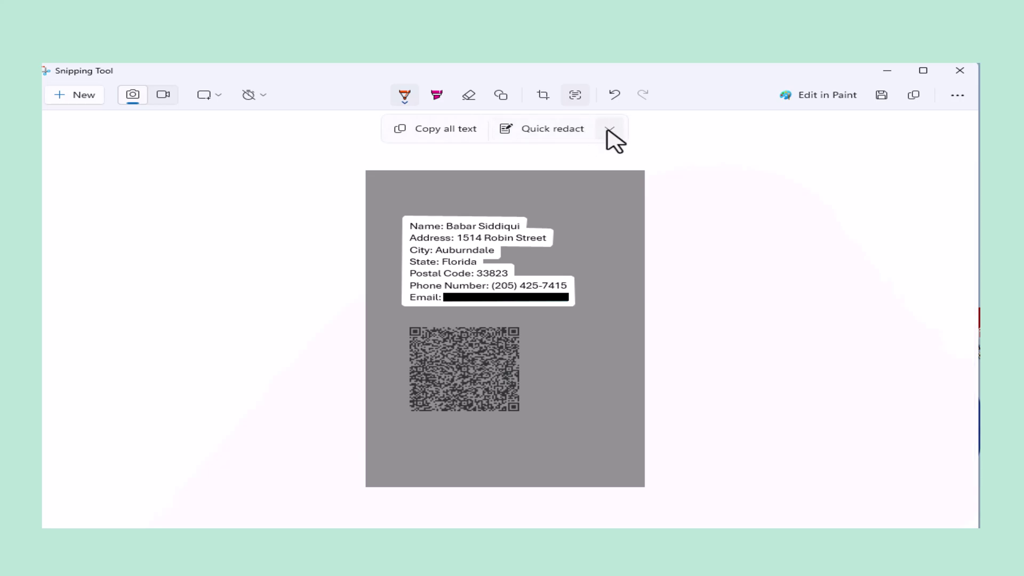
Step: Turn off email redaction so quick redact blacks out only the phone number
left_click(609, 130)
left_click(535, 198)
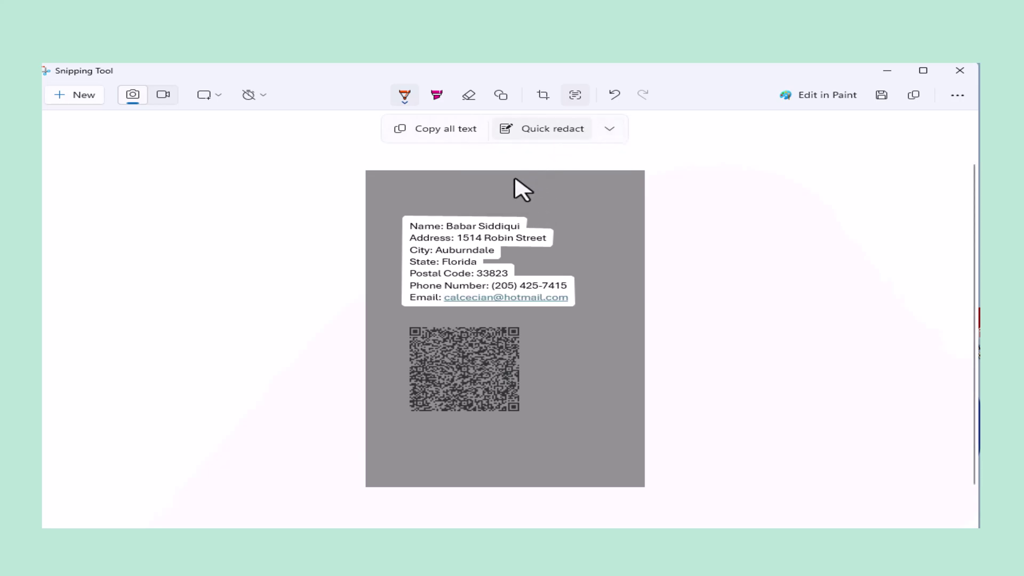
left_click(542, 129)
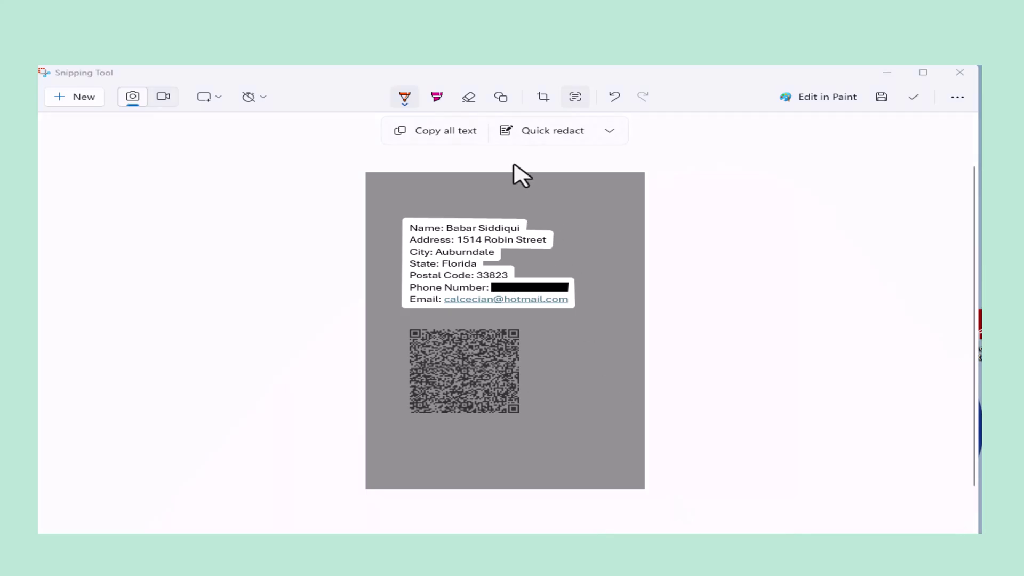
Step: Send the snip to Paint, remove its pink background, and add a blank layer above the image
left_click(574, 97)
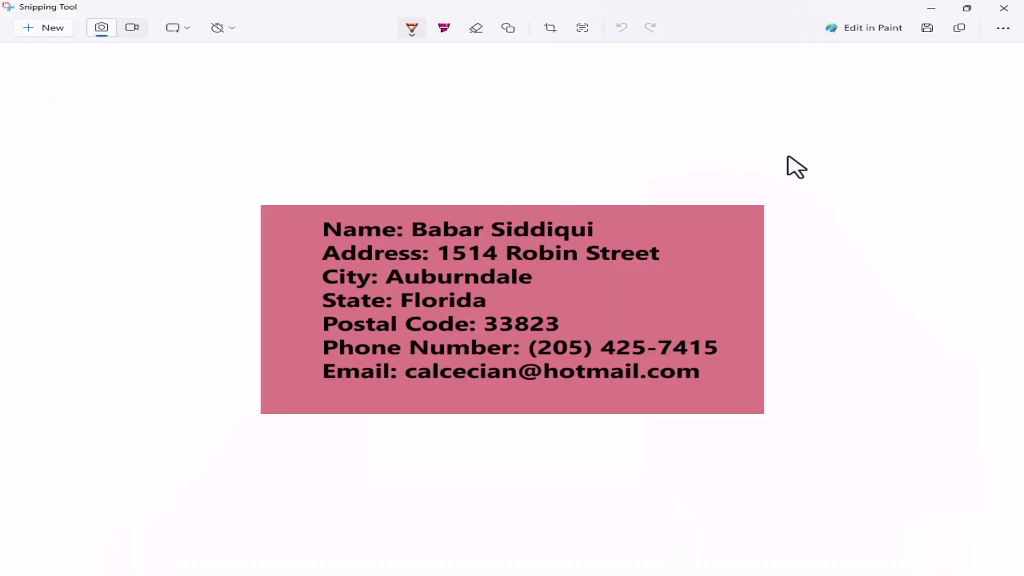
left_click(875, 27)
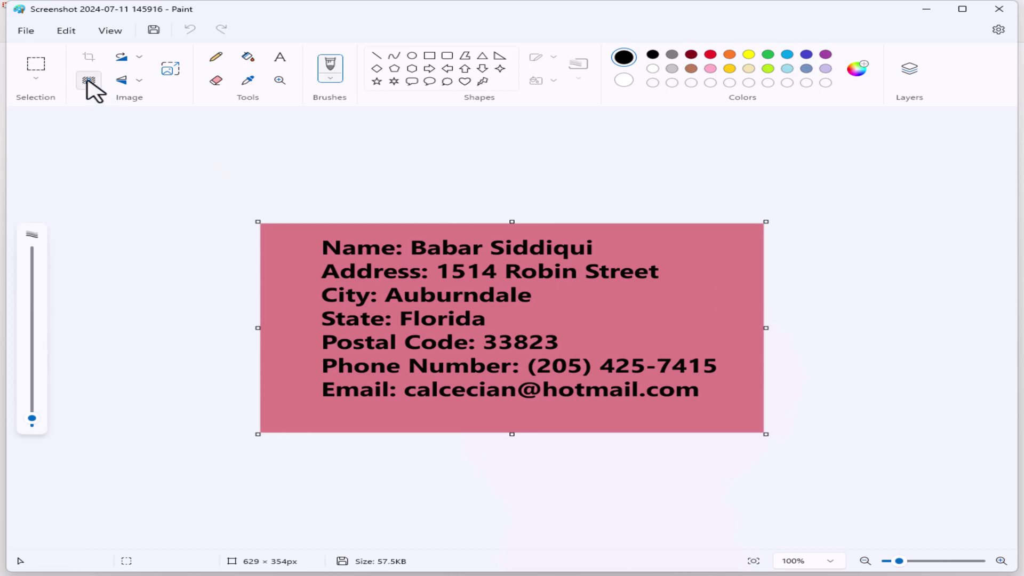
left_click(89, 80)
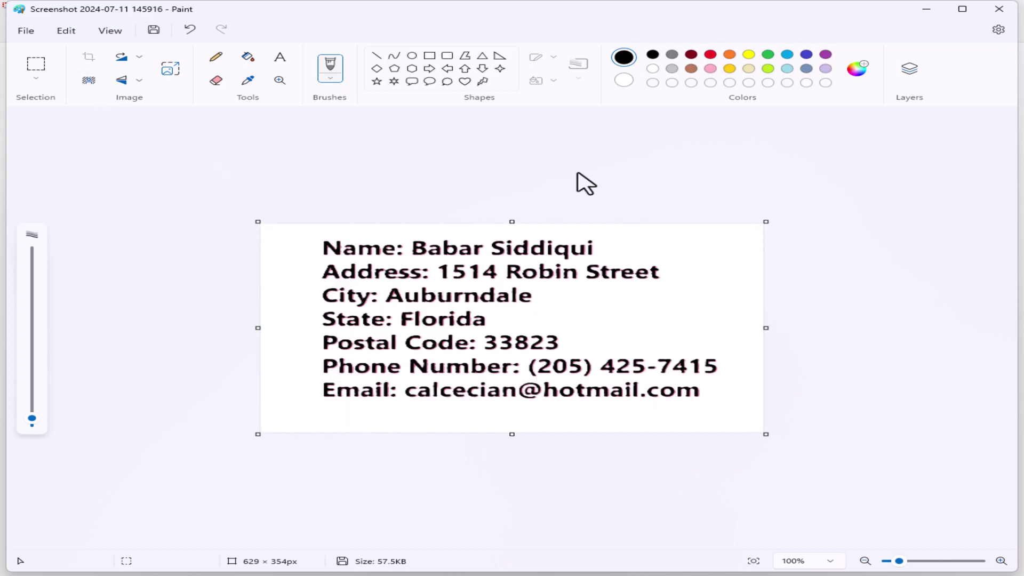
left_click(910, 85)
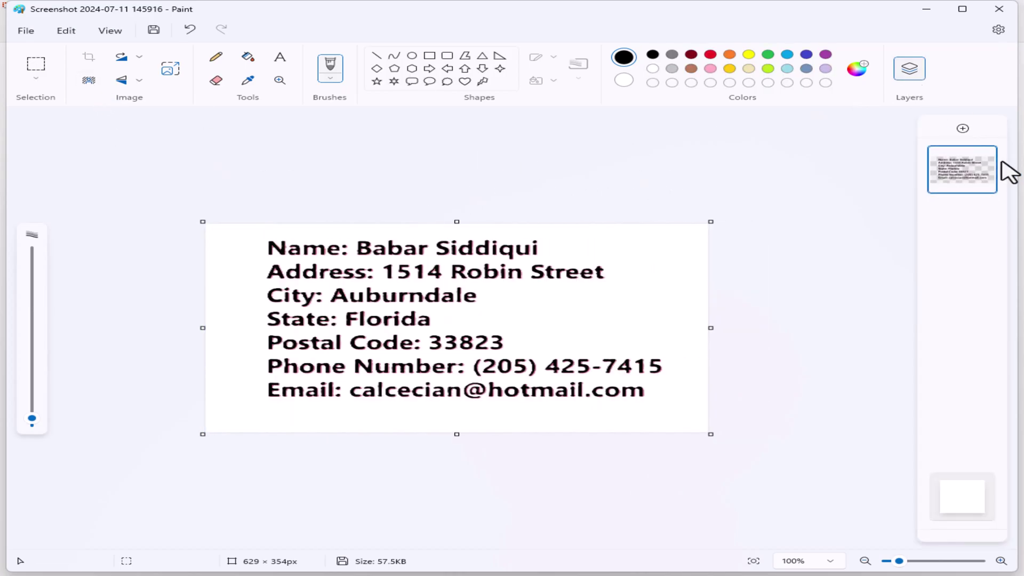
left_click(959, 129)
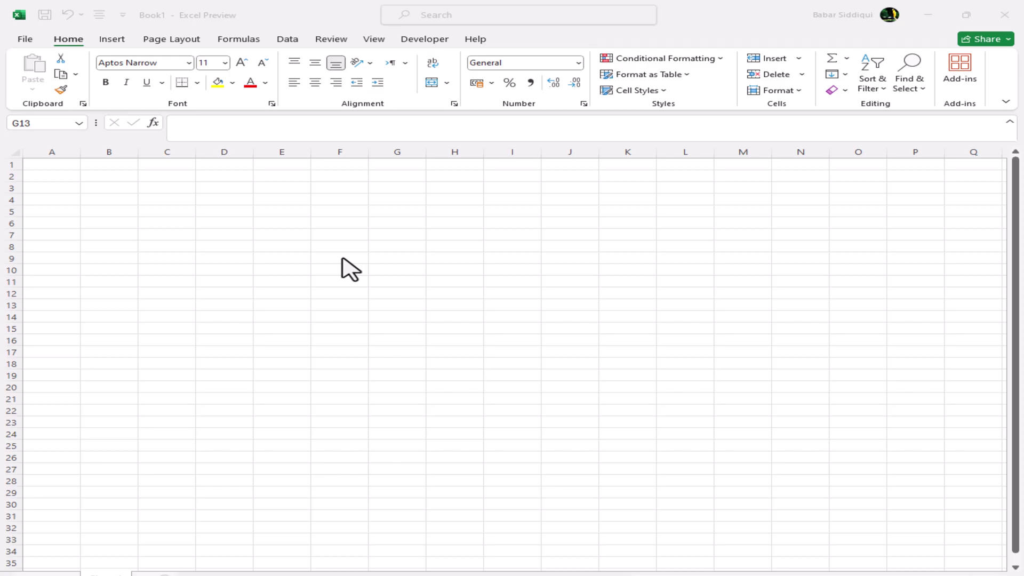
Step: With Win+Shift+R, draw a video-recording region over the sheet's top-left area and list the audio sources
key("super+shift+r")
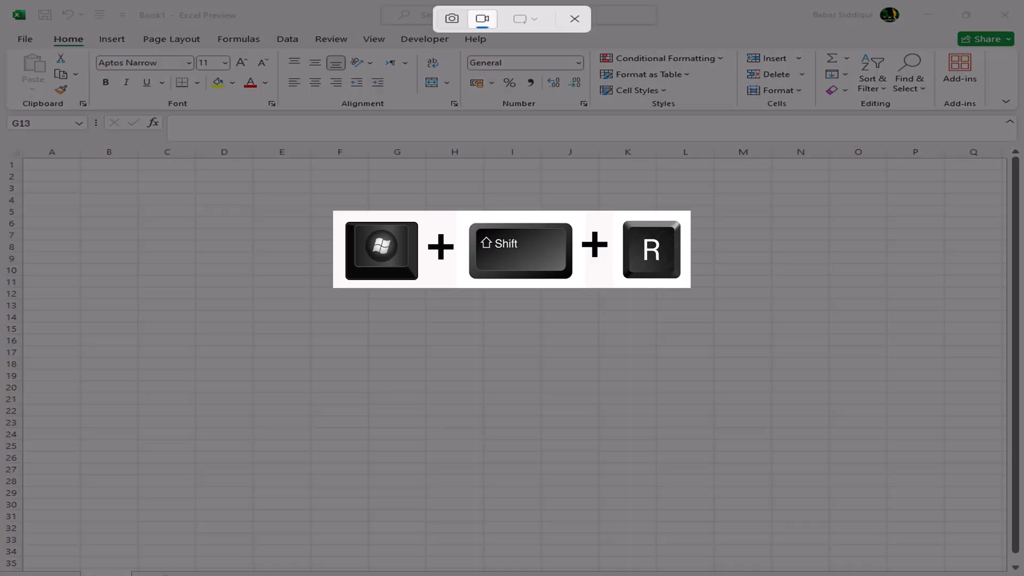
left_click(483, 20)
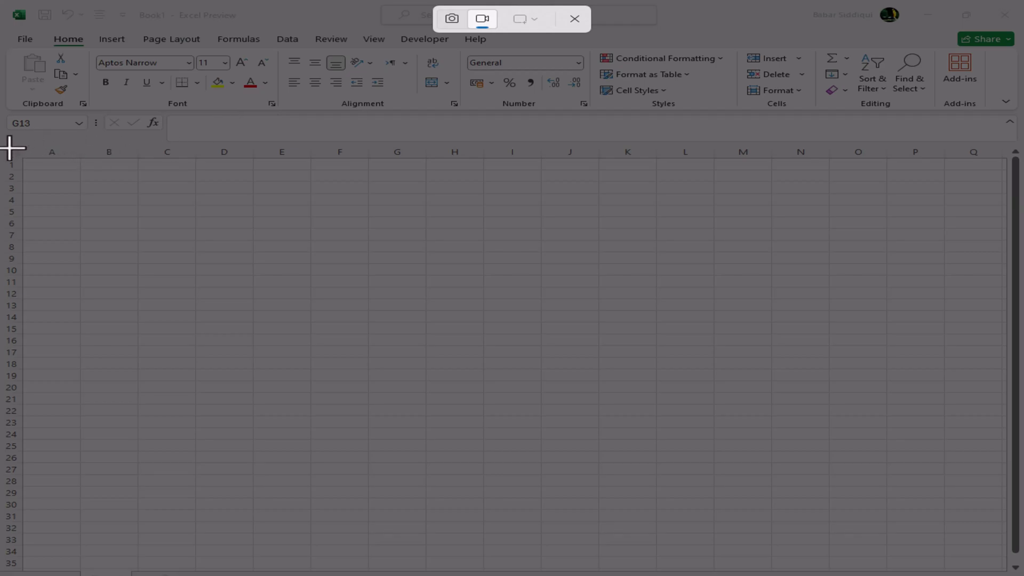
left_click_drag(9, 147, 581, 472)
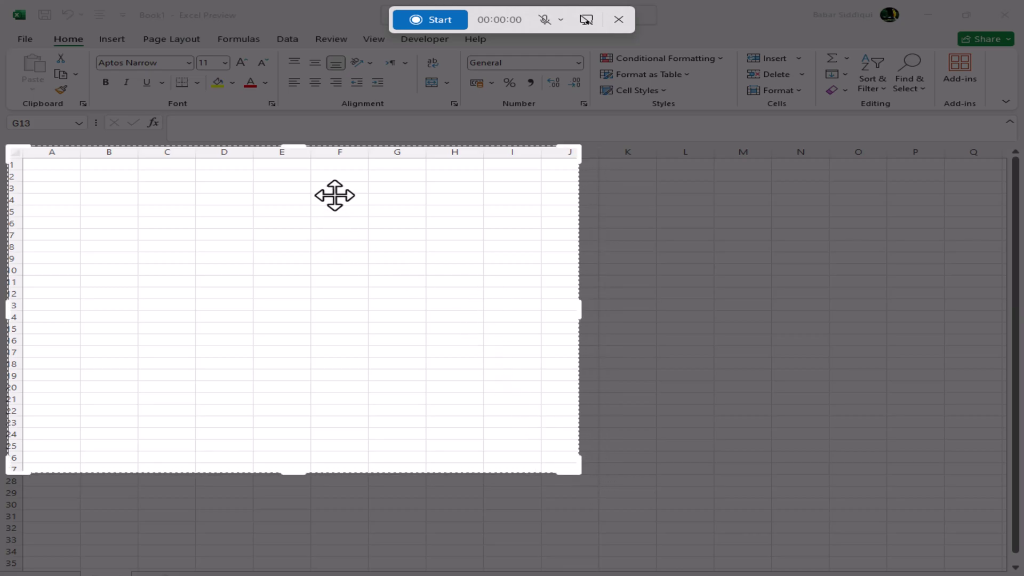
left_click(559, 18)
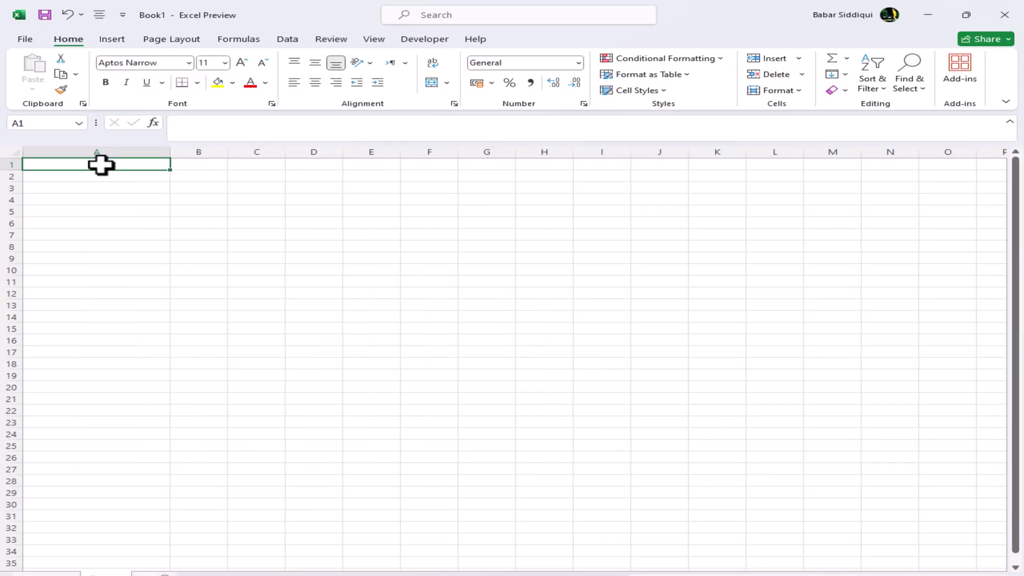
Step: Enter the 'Special Tips' heading in A1 with the people's names beneath it, starting the amounts with 5
type("S")
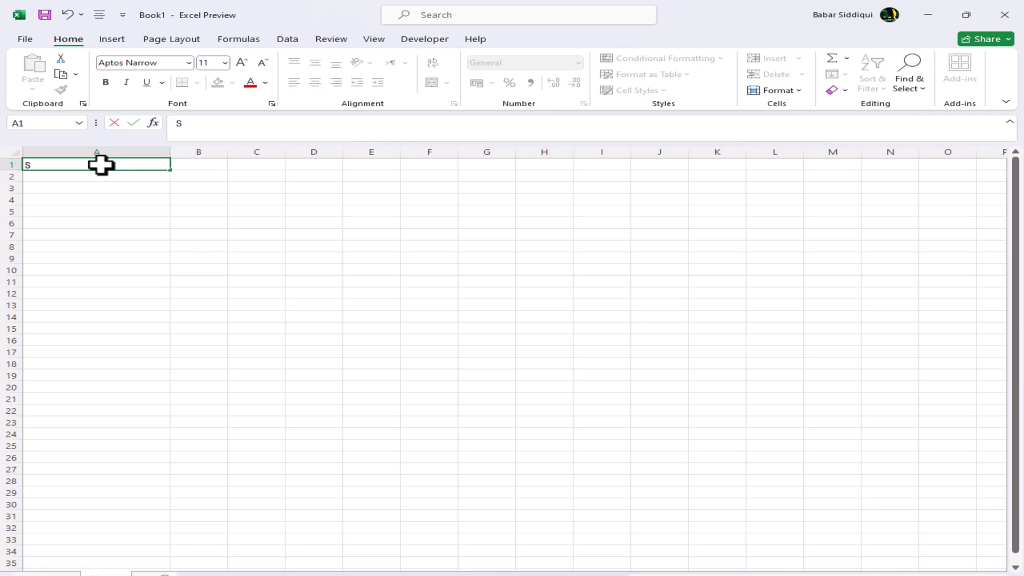
type("pecial Tips")
key("Return")
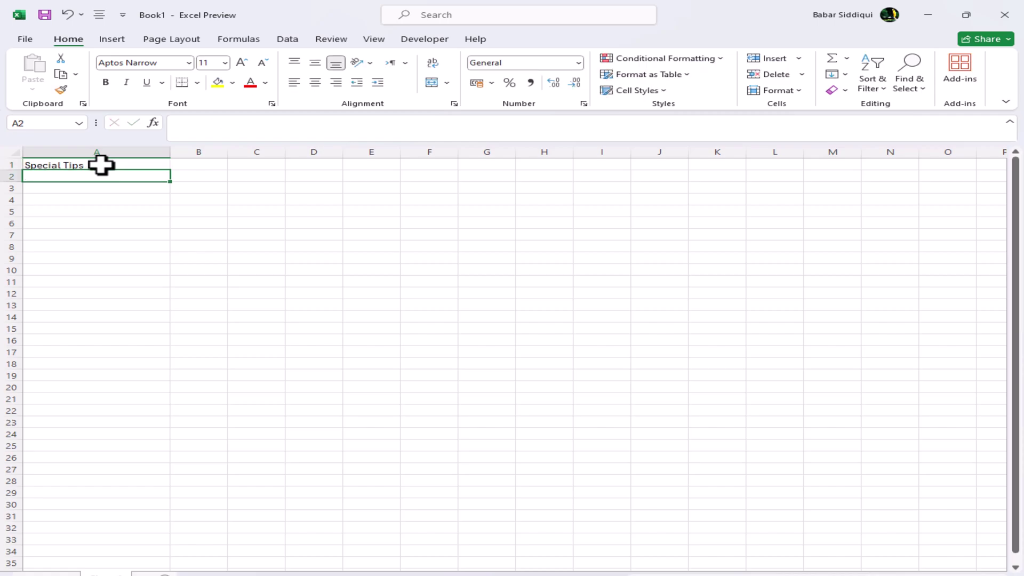
type("Mr. Smith")
key("Return")
type("ms. Linda")
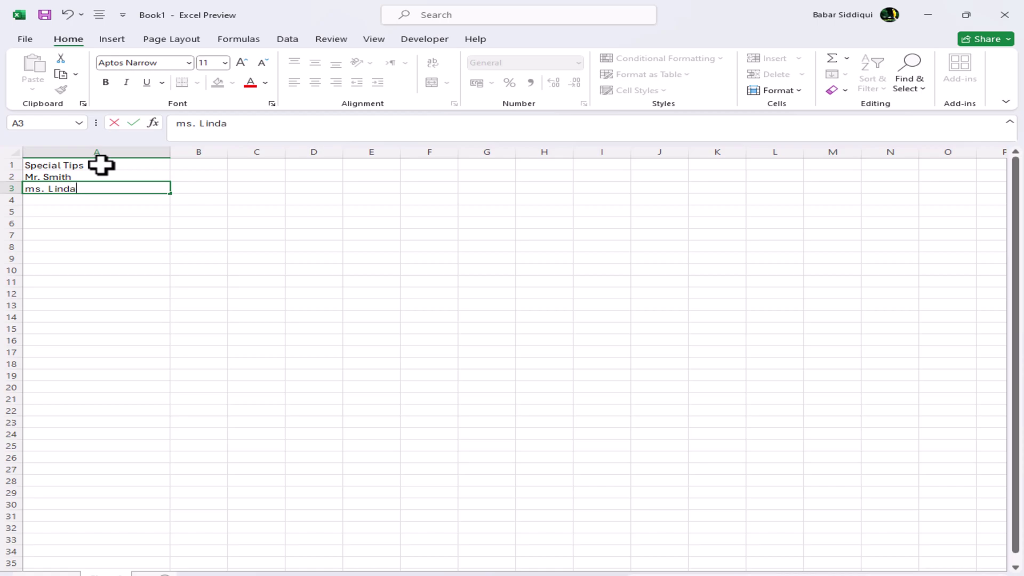
key("Return")
type("Mr. Abdullah")
key("Return")
type("D pr")
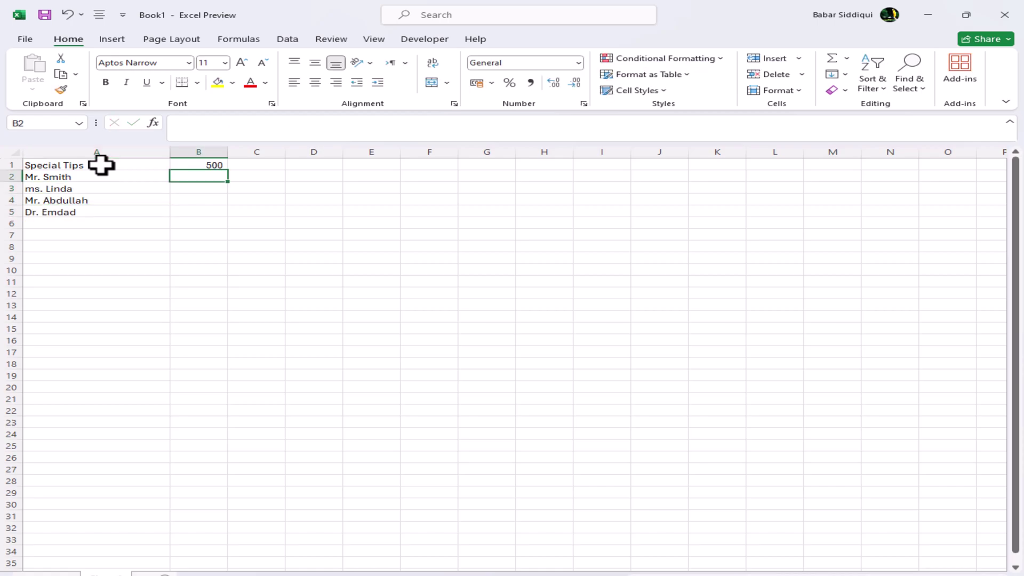
type("50")
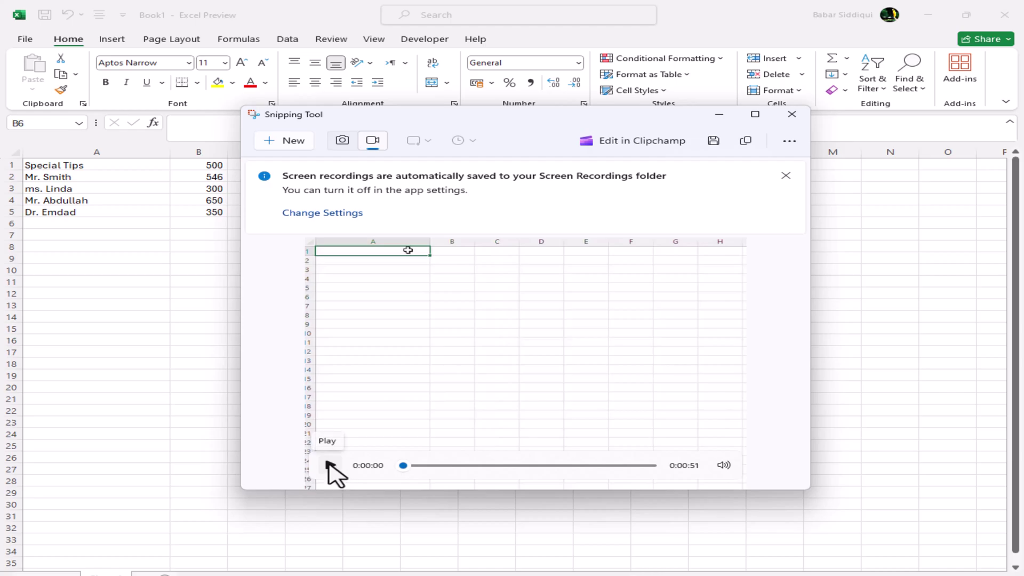
Step: Play the recording, open and play it in Clipchamp, then go to the Videos folder
left_click(330, 466)
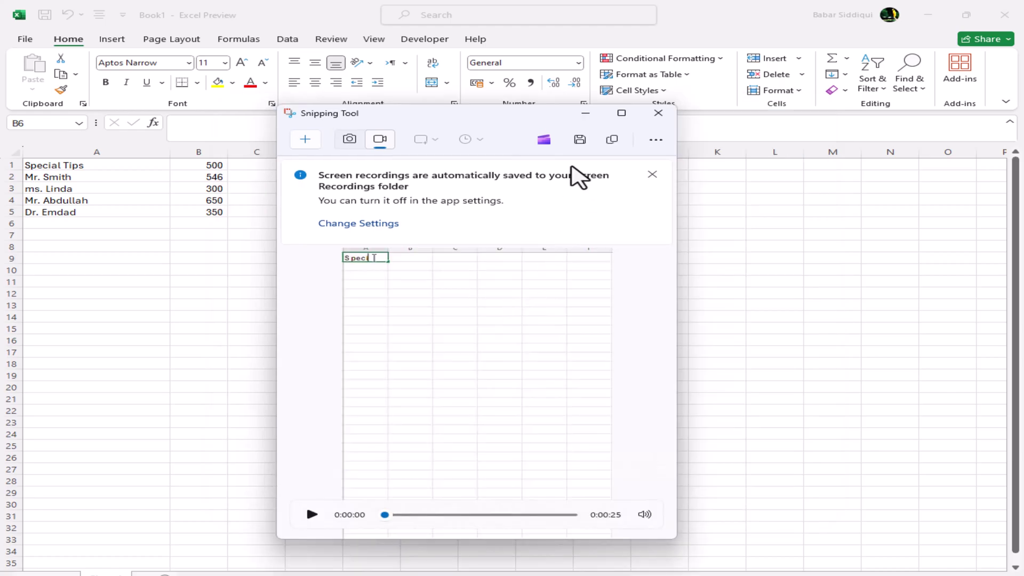
left_click(543, 139)
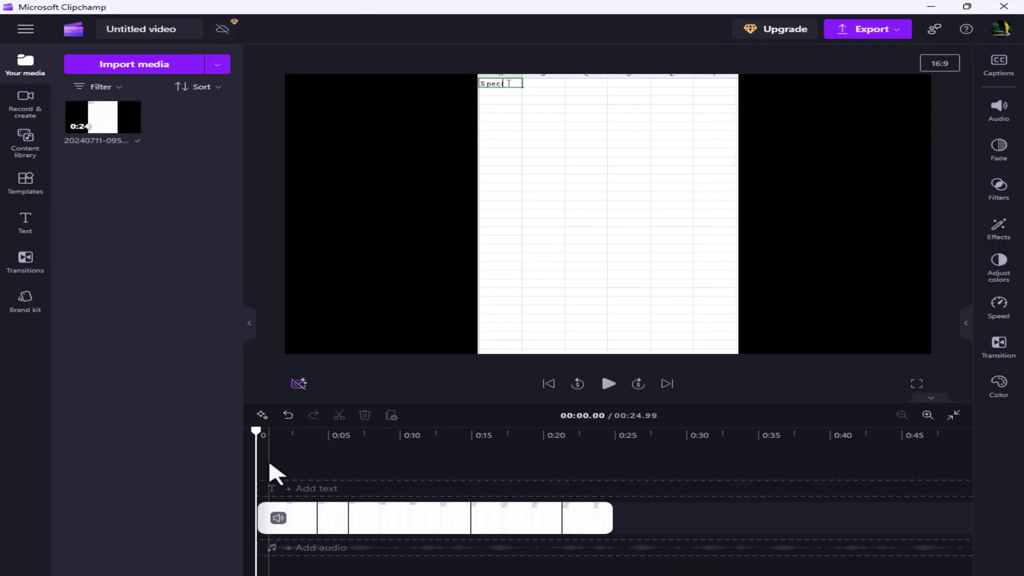
left_click(608, 386)
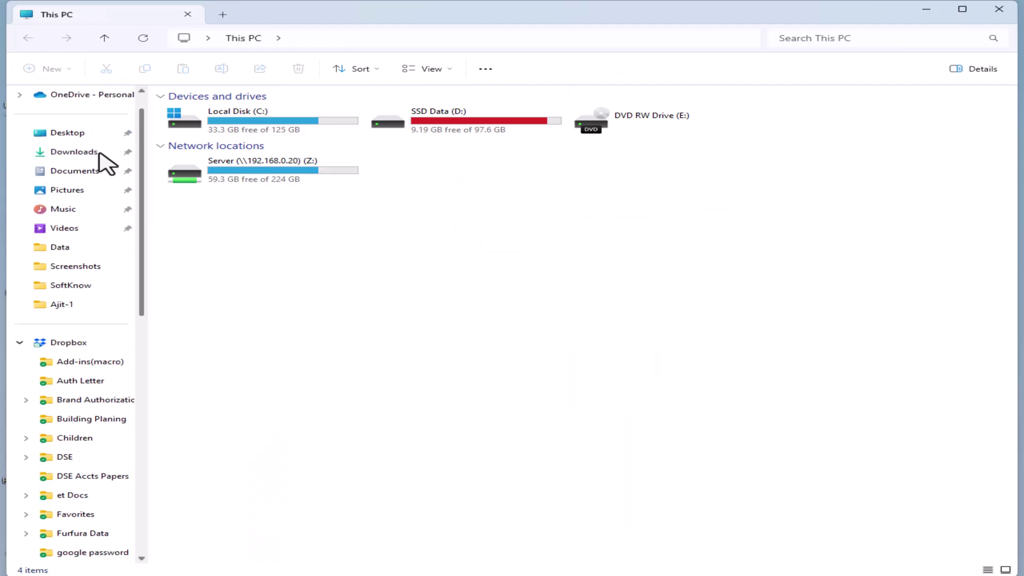
scroll(102, 164, "up", 1)
left_click(74, 239)
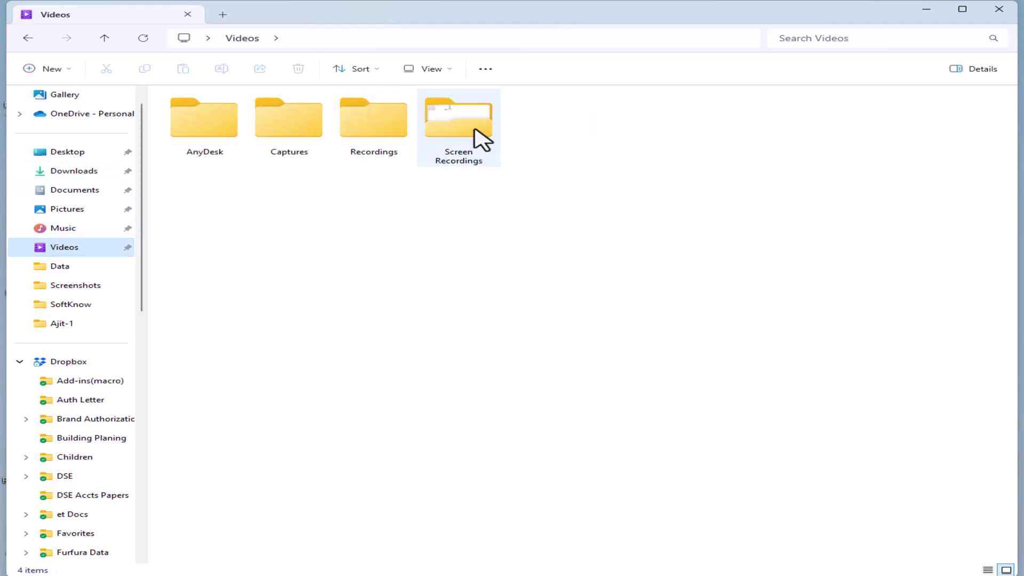
Step: Open the Screen Recordings folder in Videos and select the newest recording file
double_click(478, 136)
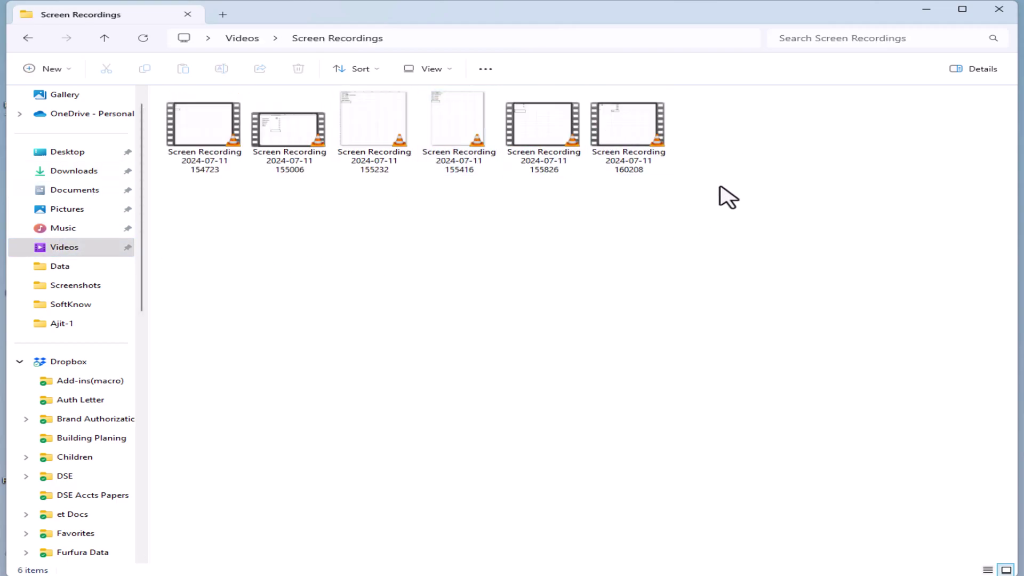
left_click(628, 139)
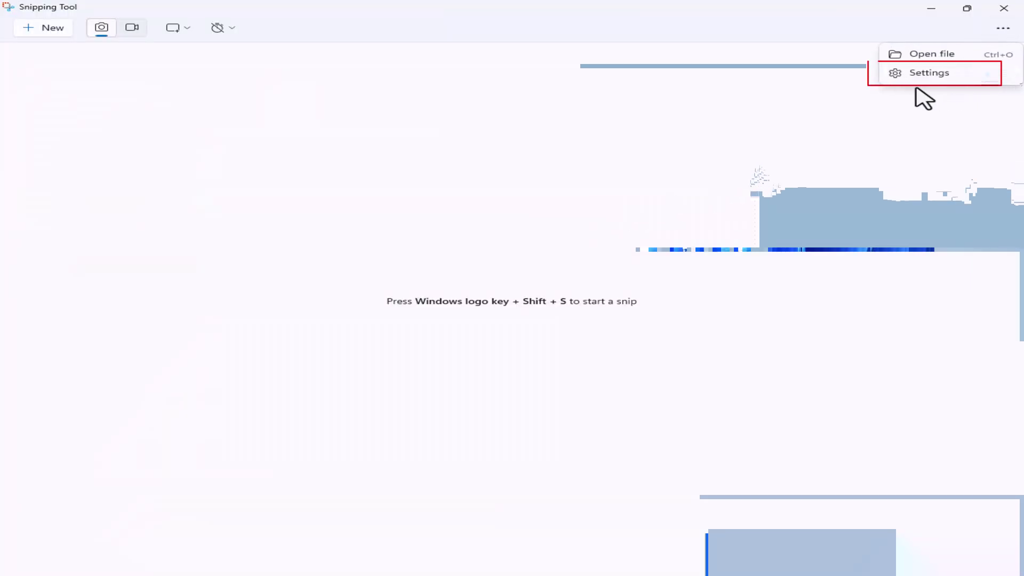
Step: In Snipping Tool settings, toggle Automatically save screenshots off and back on, then scroll the options
left_click(965, 81)
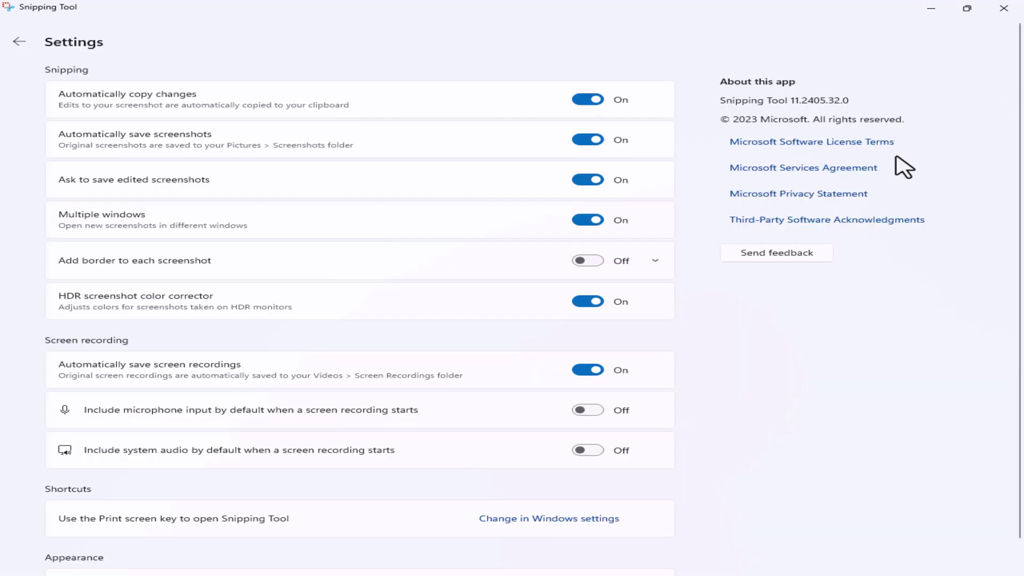
left_click(578, 143)
left_click(576, 144)
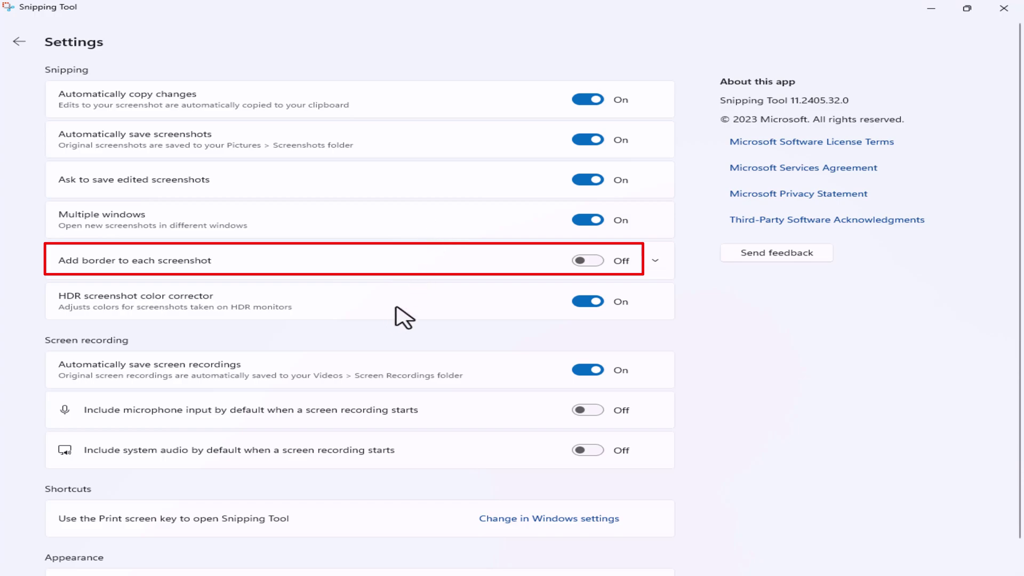
scroll(398, 314, "down", 1)
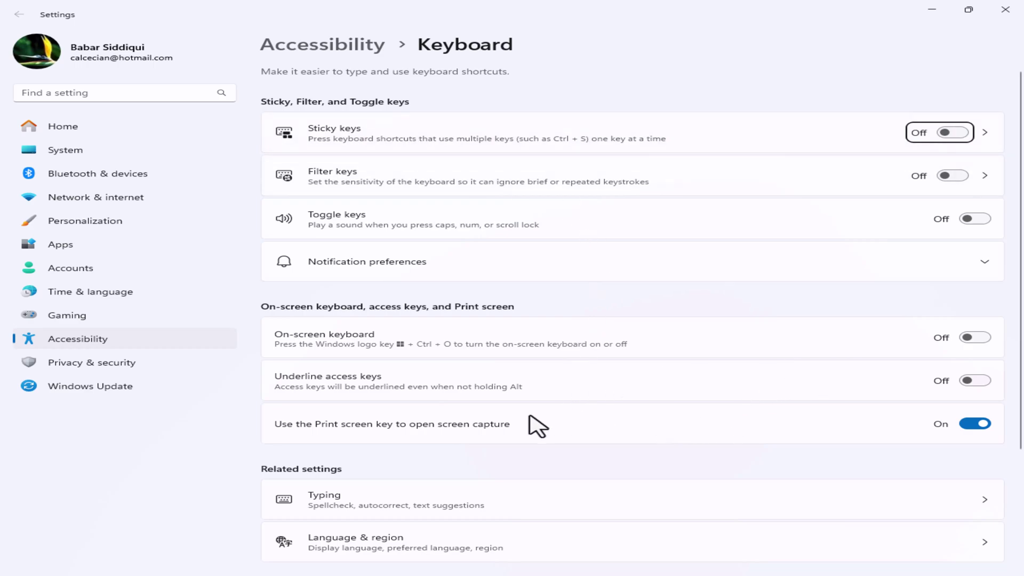
left_click(963, 425)
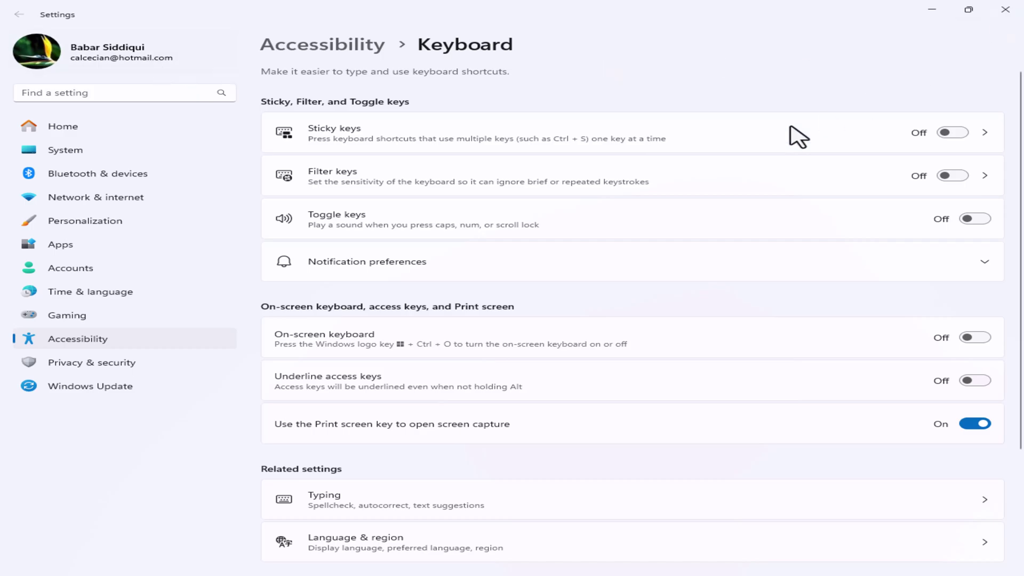
Step: Close Windows Settings and, back in Snipping Tool settings, toggle Automatically save screenshots off and on
left_click(1005, 10)
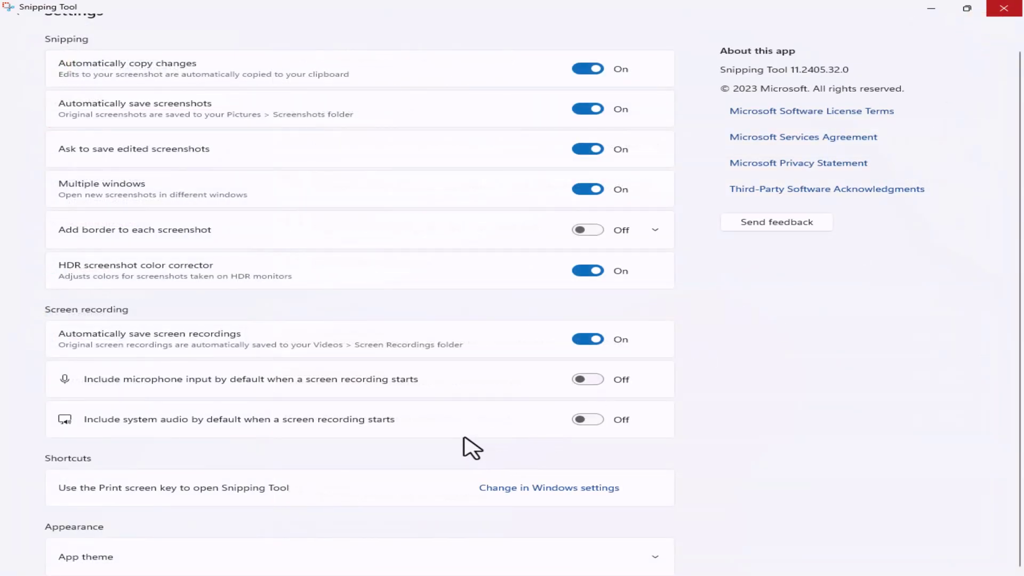
scroll(465, 443, "up", 1)
scroll(444, 460, "down", 1)
scroll(533, 154, "up", 2)
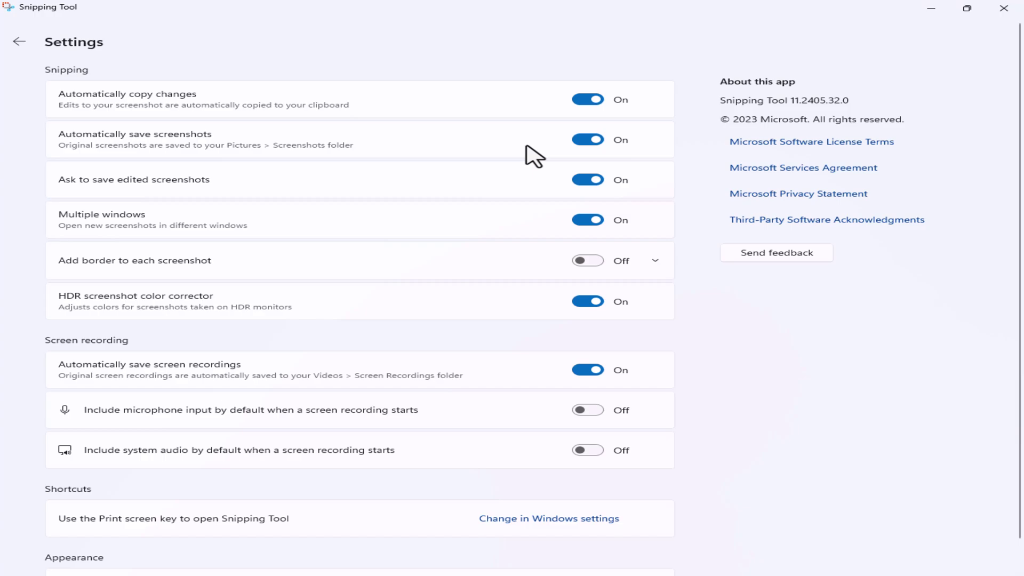
left_click(577, 143)
left_click(576, 141)
scroll(404, 318, "down", 1)
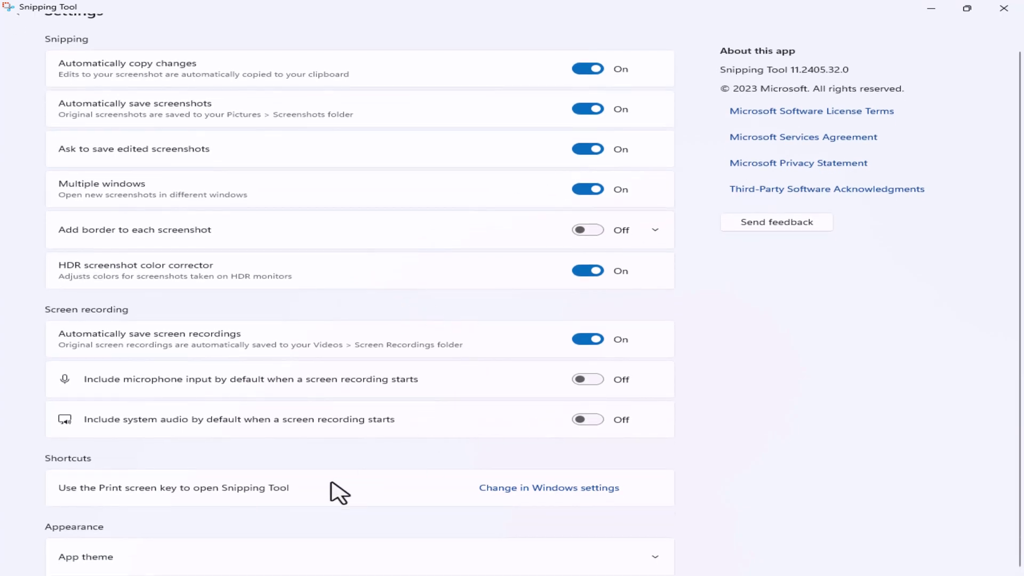